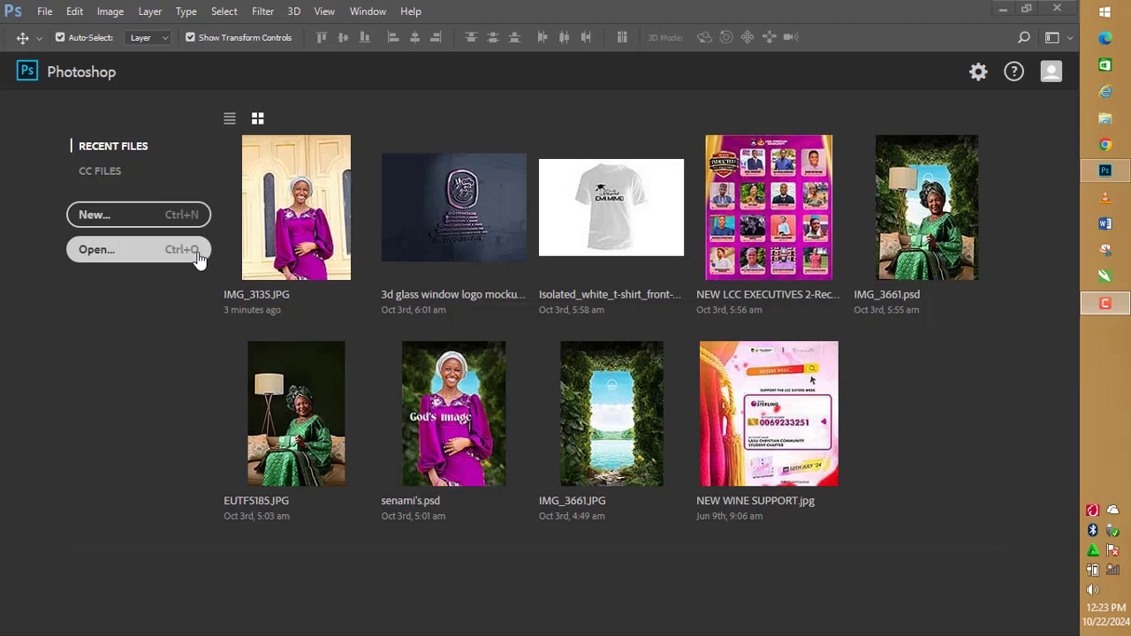
click(76, 256)
click(43, 13)
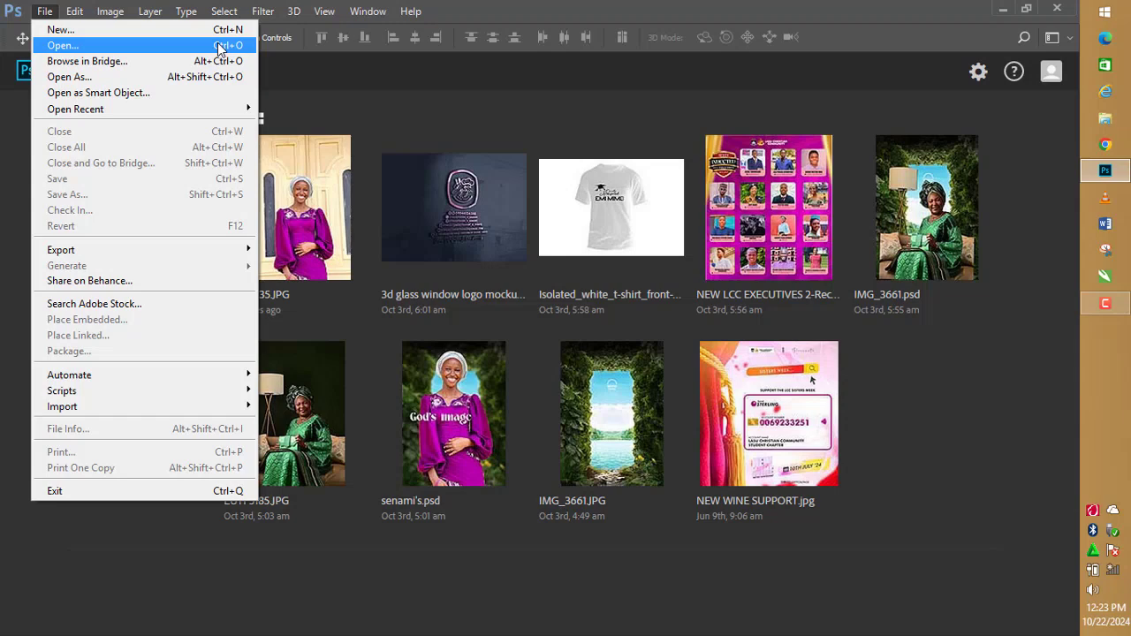
click(351, 78)
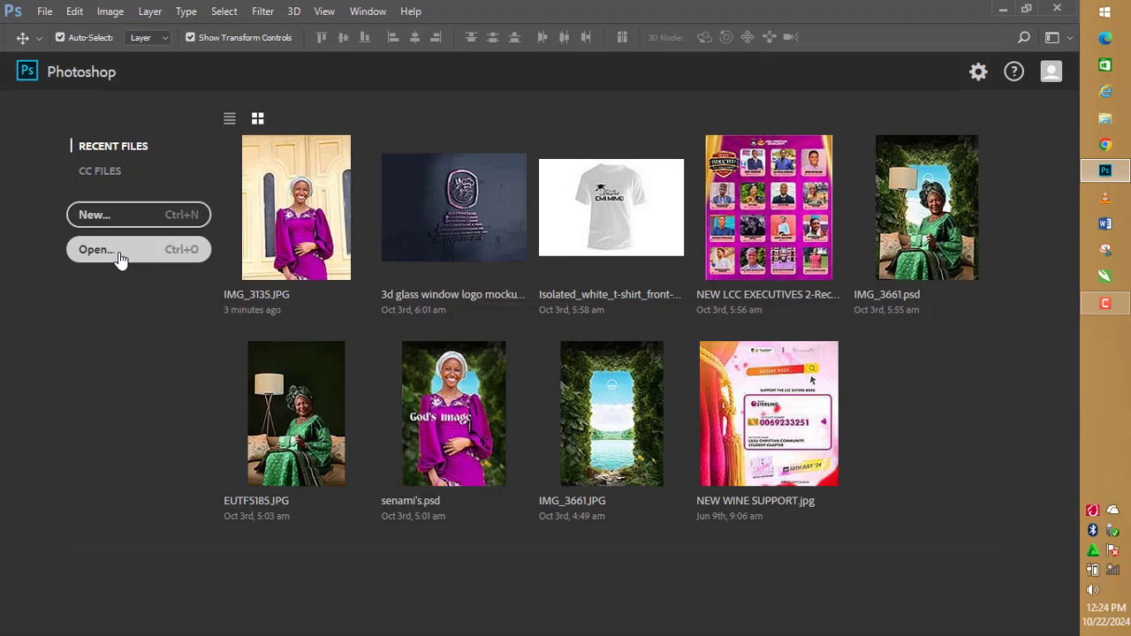
Open the portrait photo IMG_3135 from the macky folder.
click(172, 251)
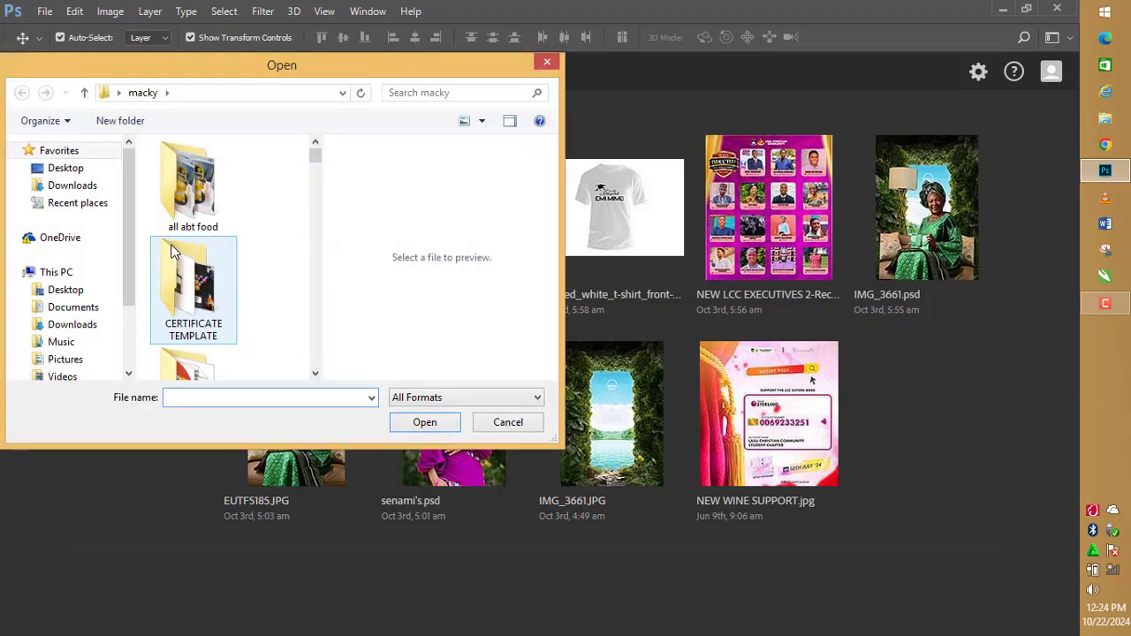
click(316, 373)
click(316, 373)
click(315, 373)
click(316, 373)
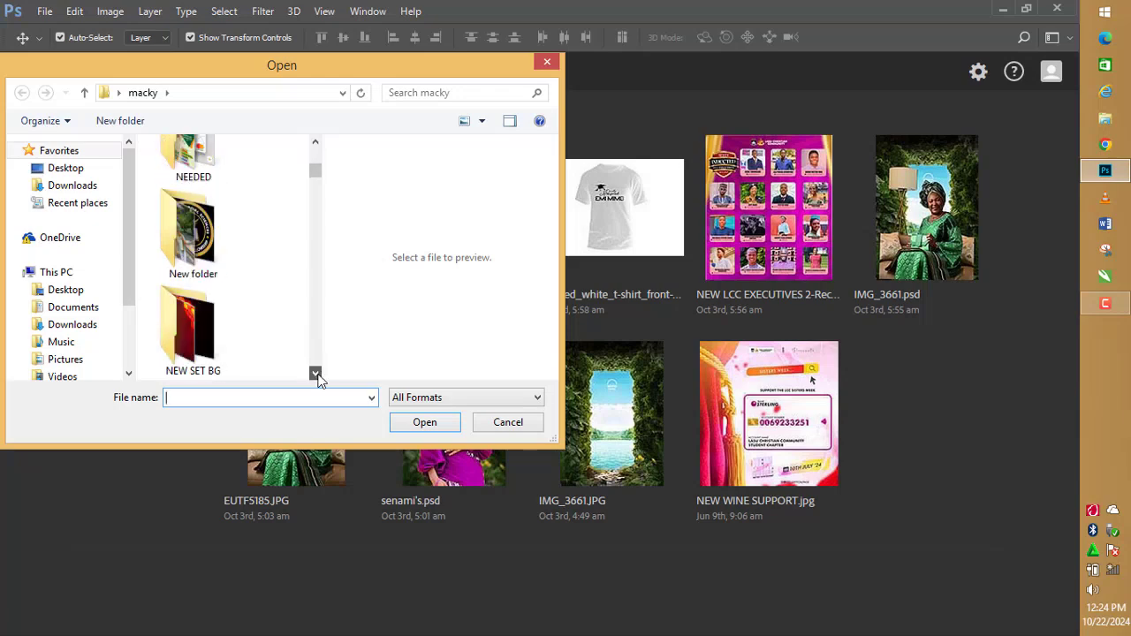
click(315, 373)
click(315, 373)
click(316, 373)
click(315, 373)
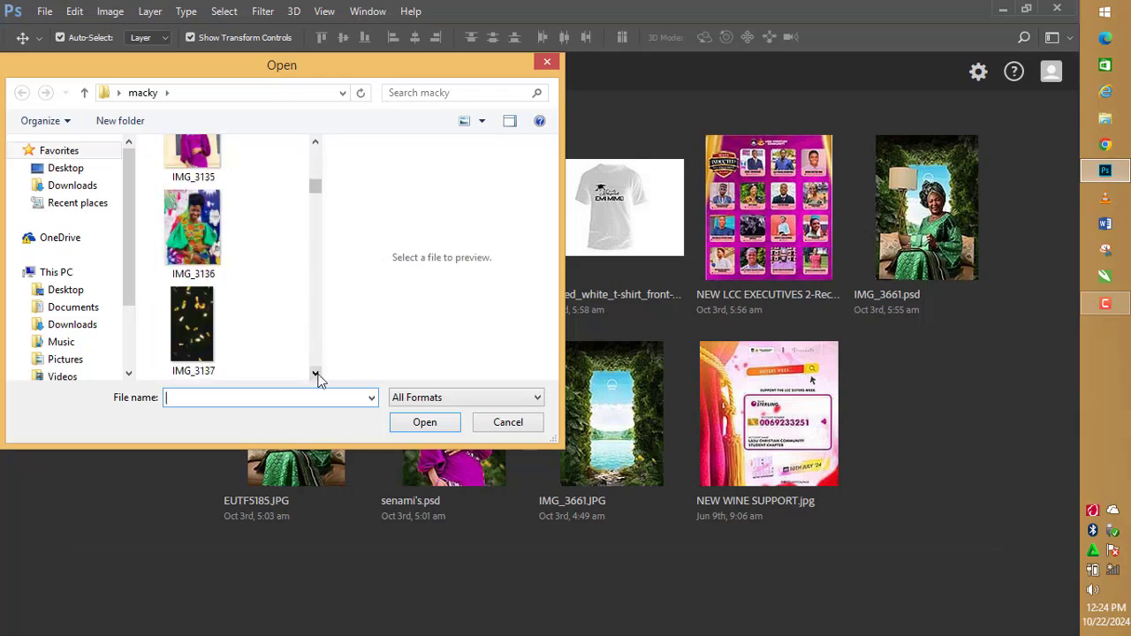
click(314, 143)
click(315, 143)
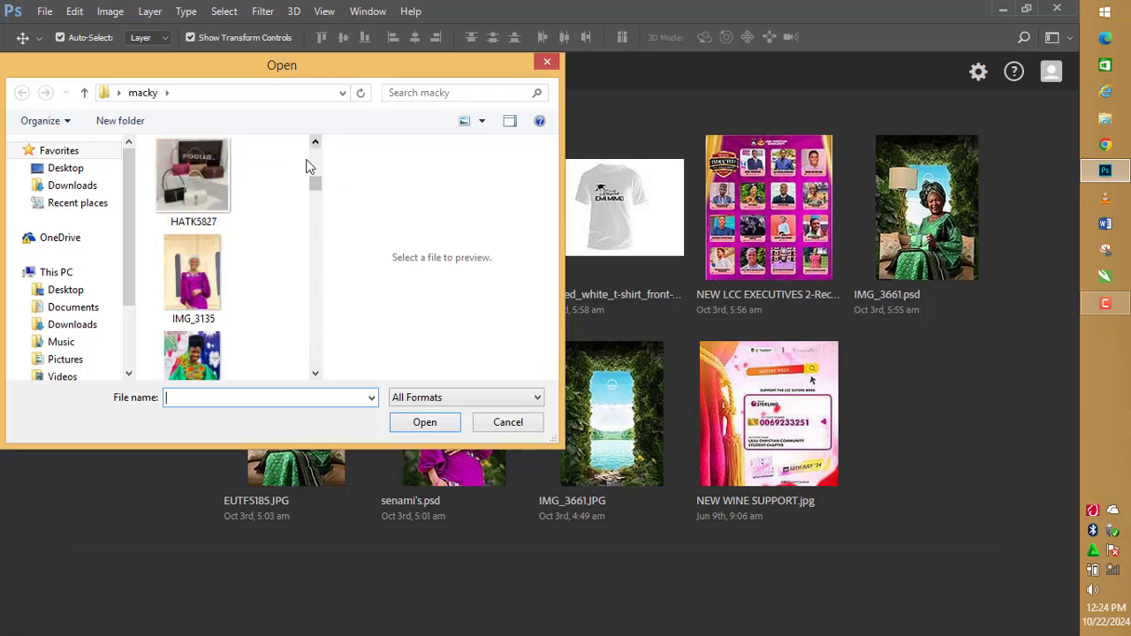
click(201, 272)
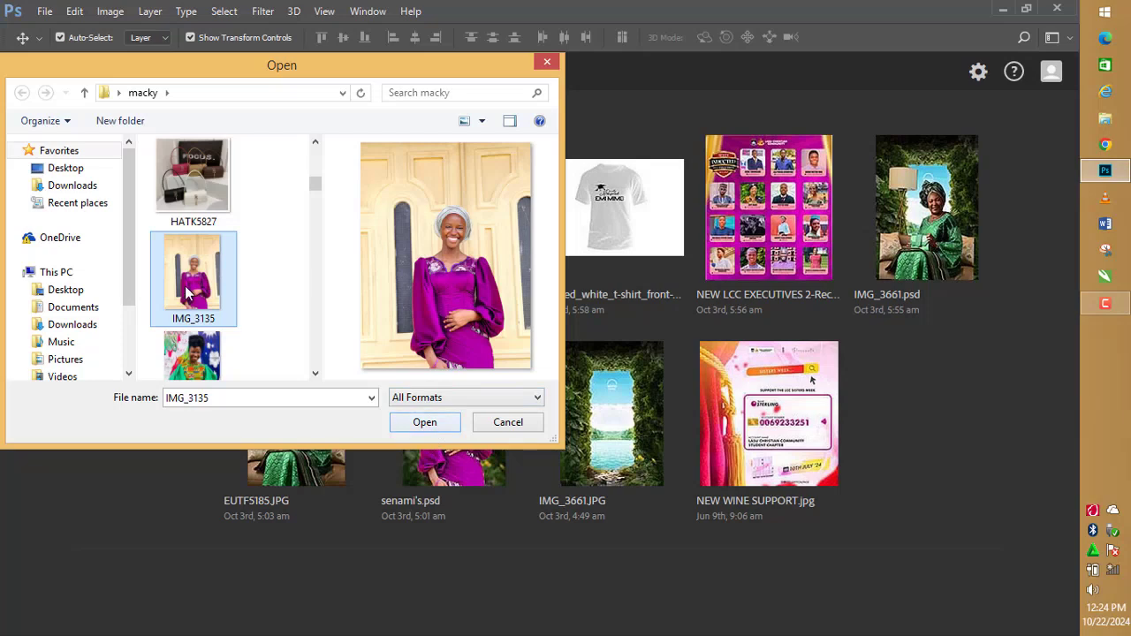
click(183, 175)
click(212, 285)
click(424, 422)
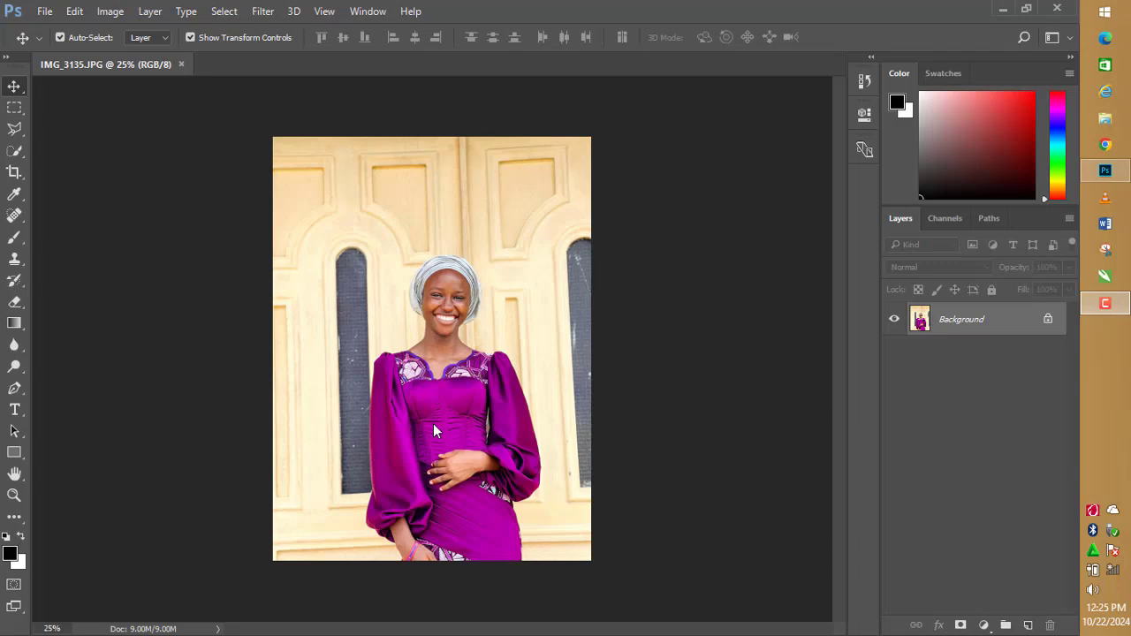
Switch to the Windows apps list, search for "pa" and launch Paint.
key(alt+Tab)
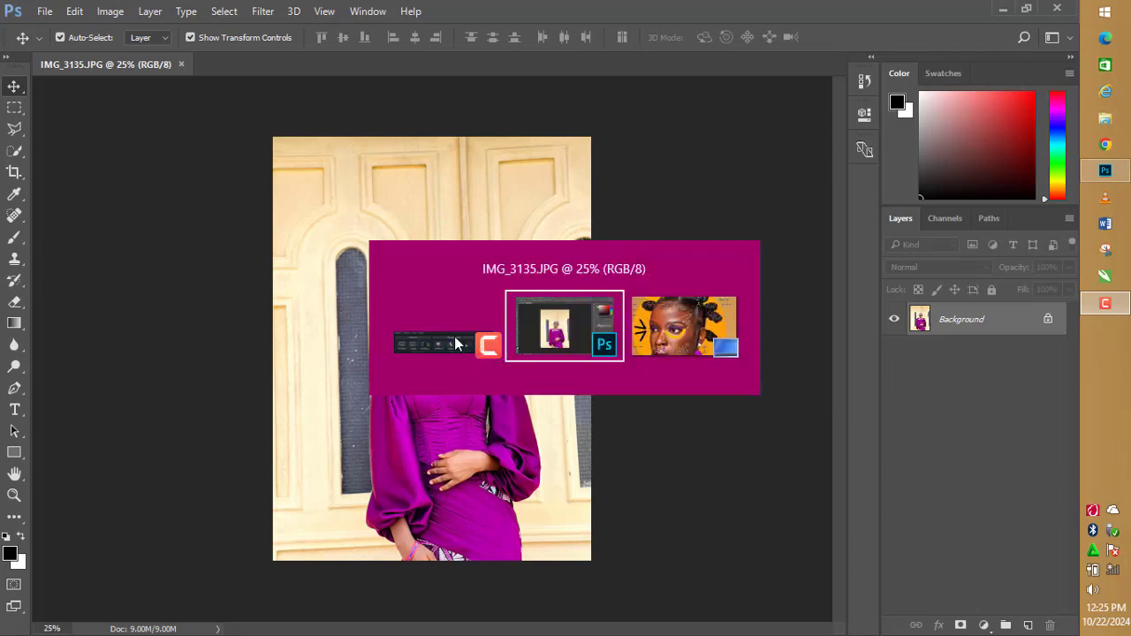
key(alt+Tab)
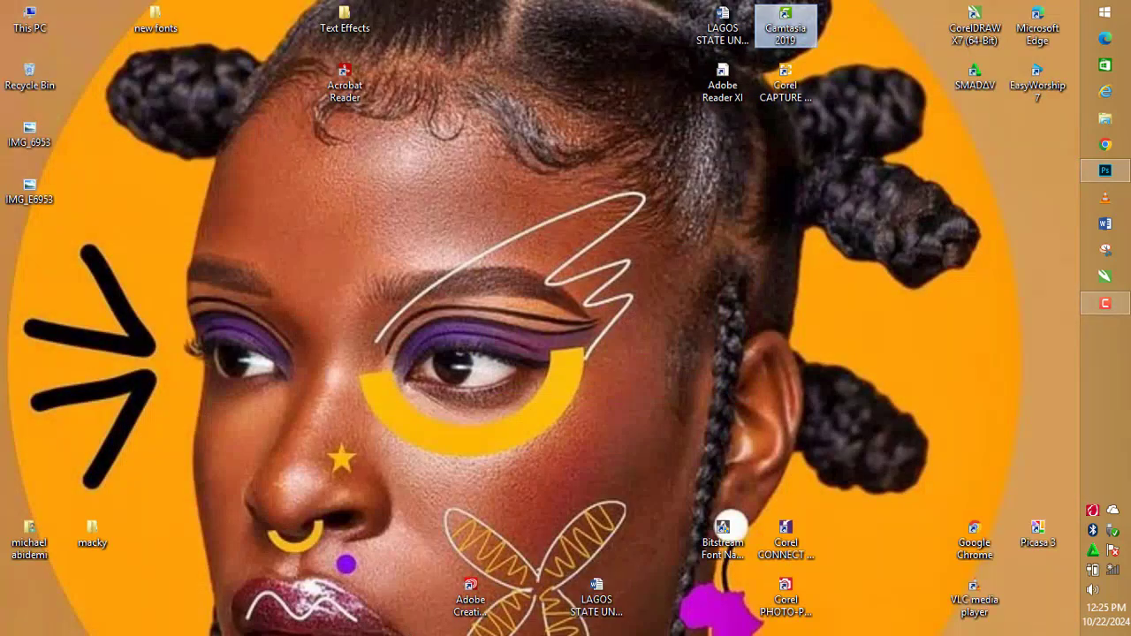
key(super)
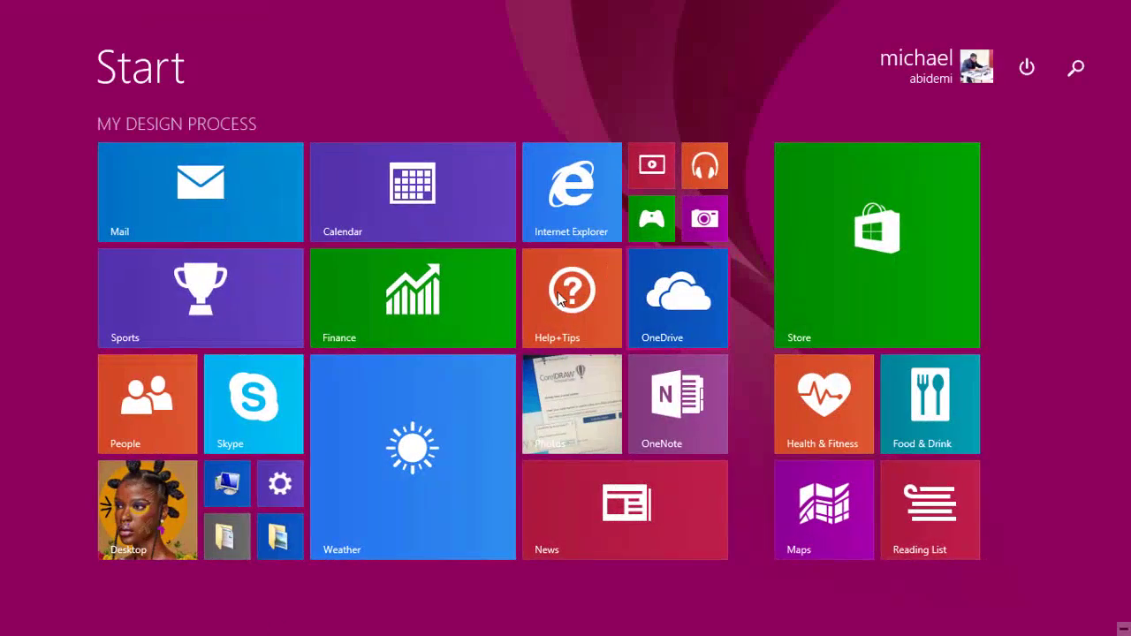
click(111, 594)
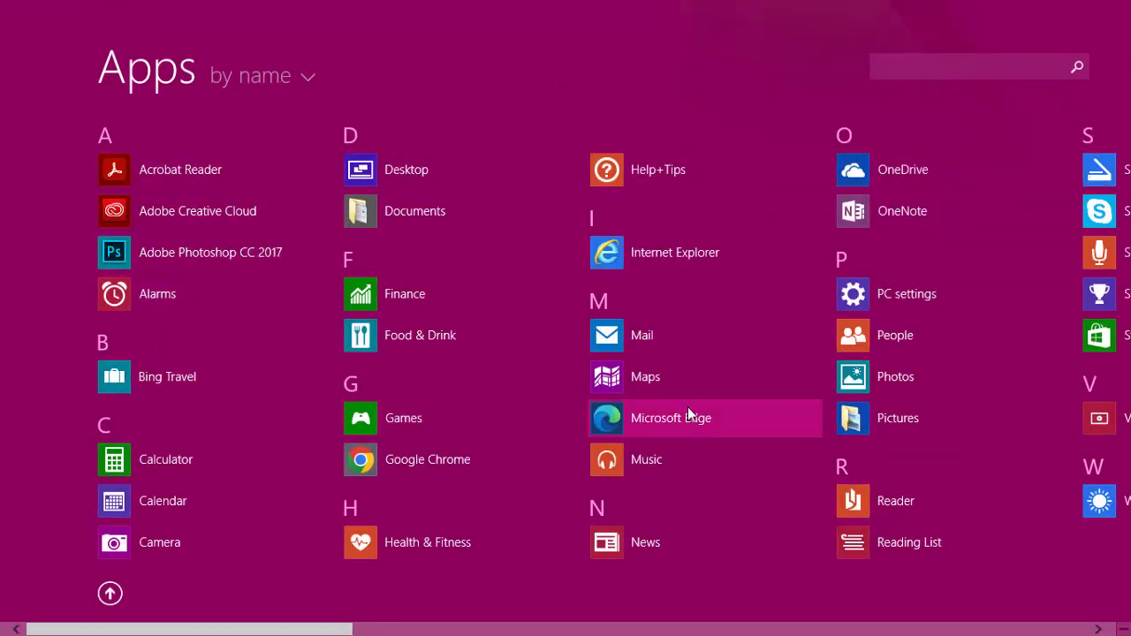
scroll(687, 407, down, 2)
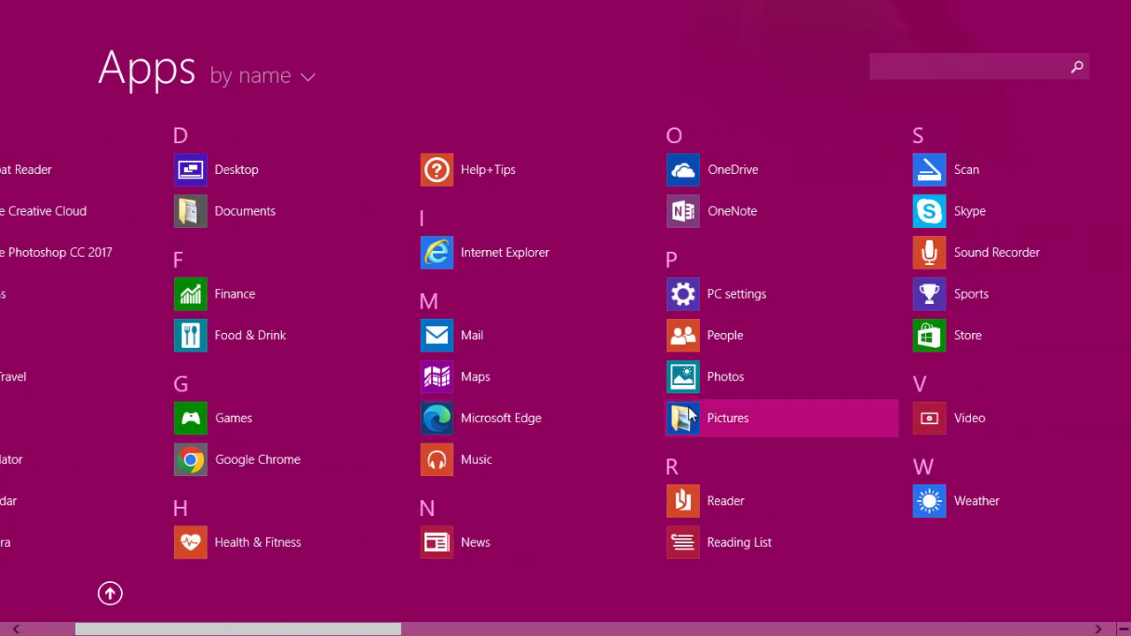
scroll(741, 386, down, 8)
scroll(741, 382, down, 9)
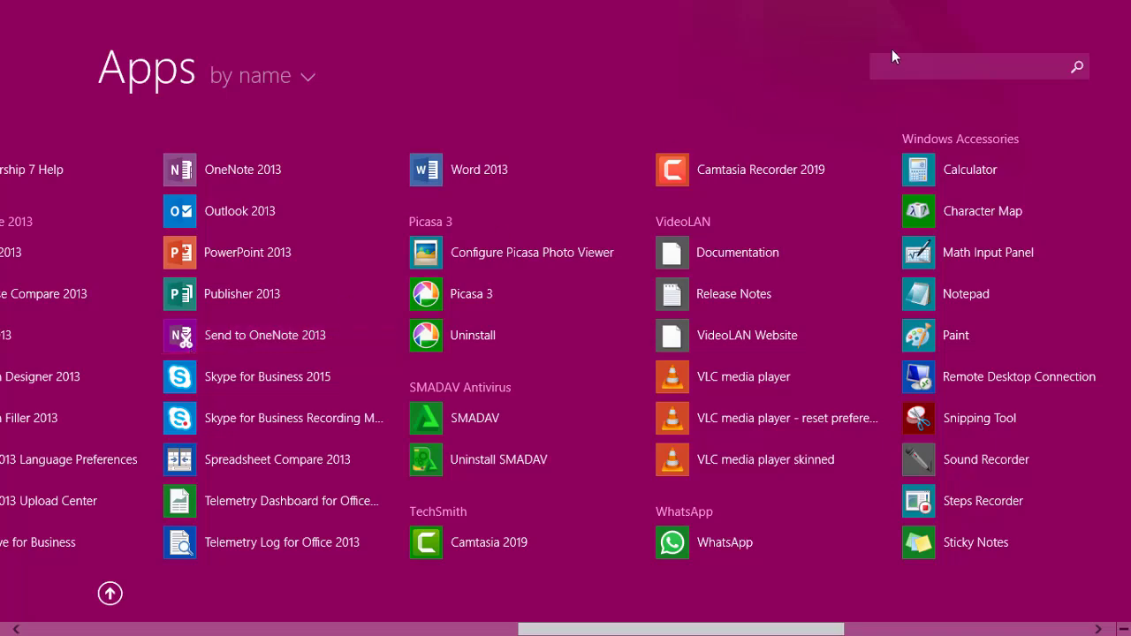
click(926, 63)
text(p)
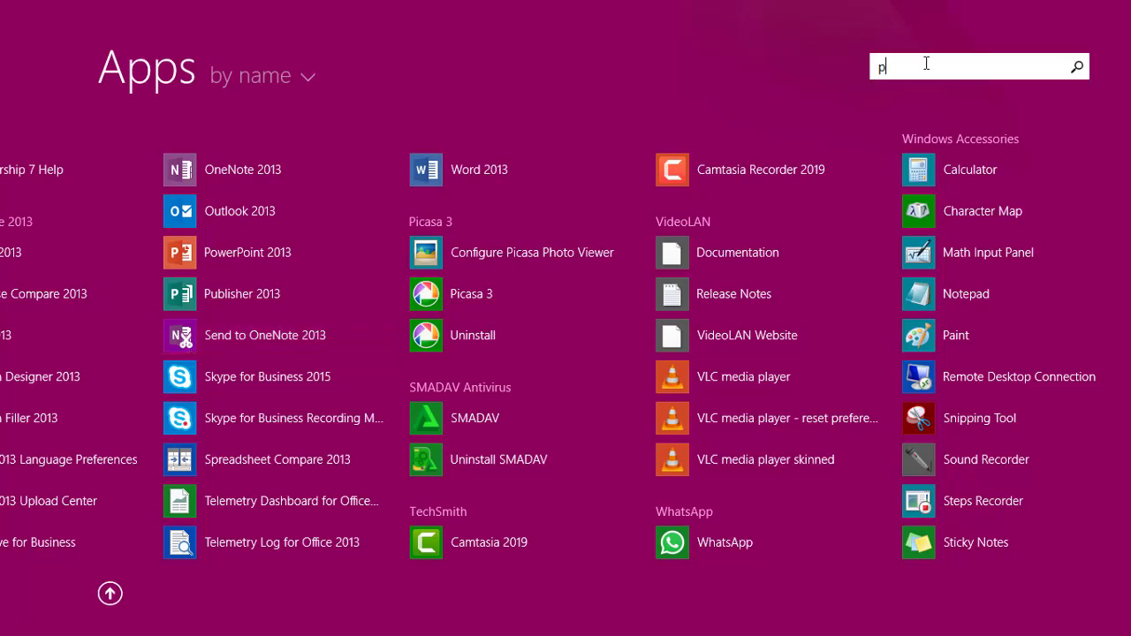
text(a)
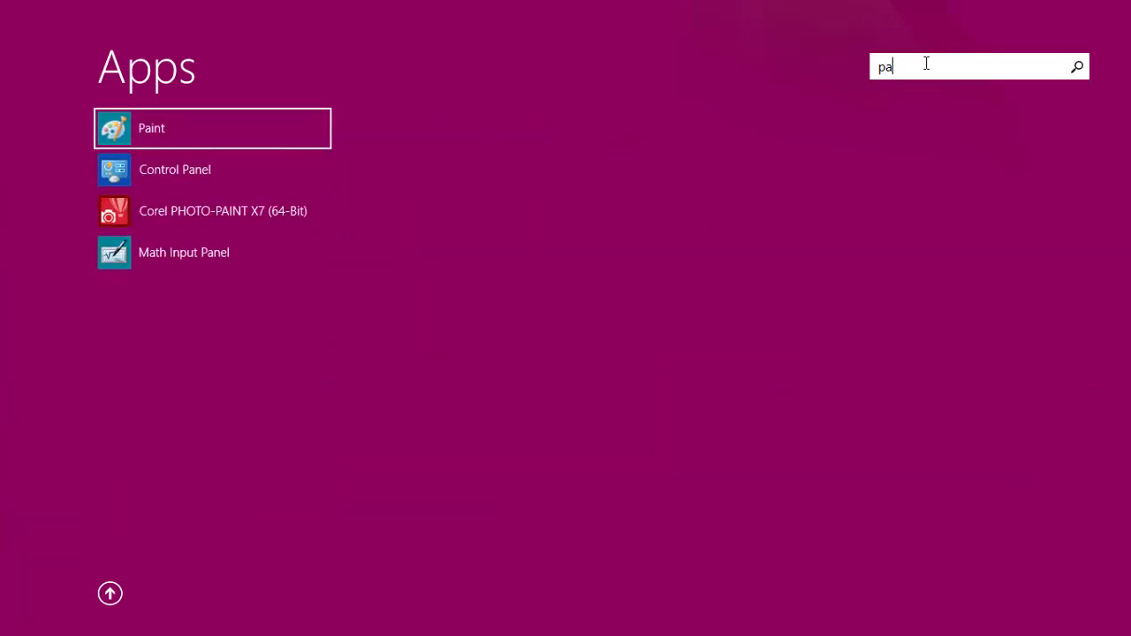
click(193, 141)
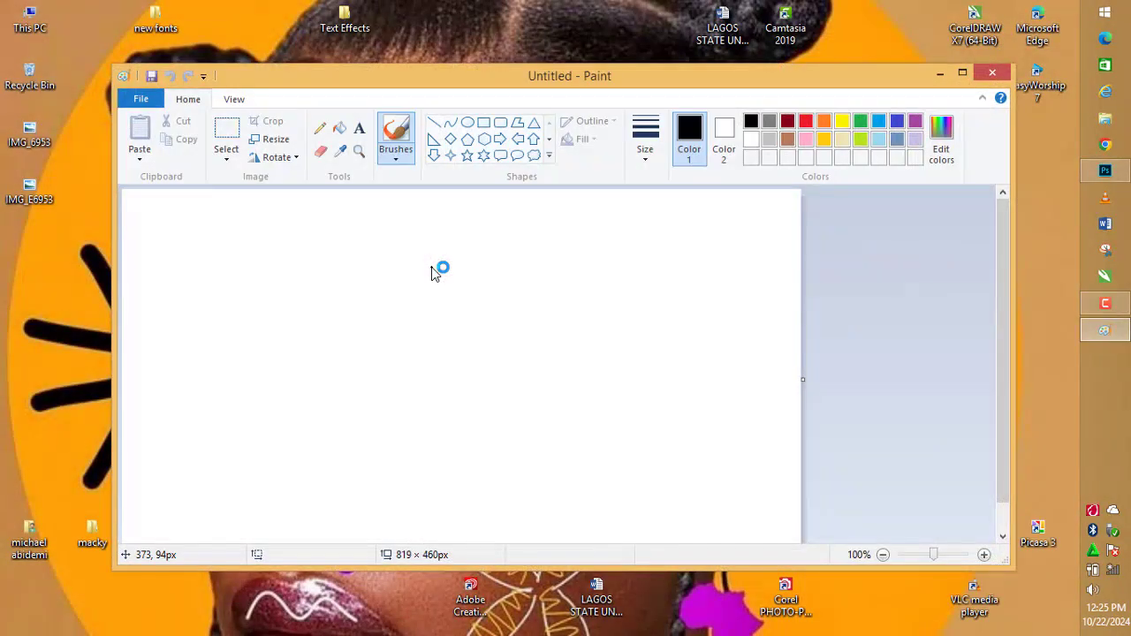
Open the picture CYDJ0359 from the exclusive folder inside macky on the Desktop, and save it.
click(136, 101)
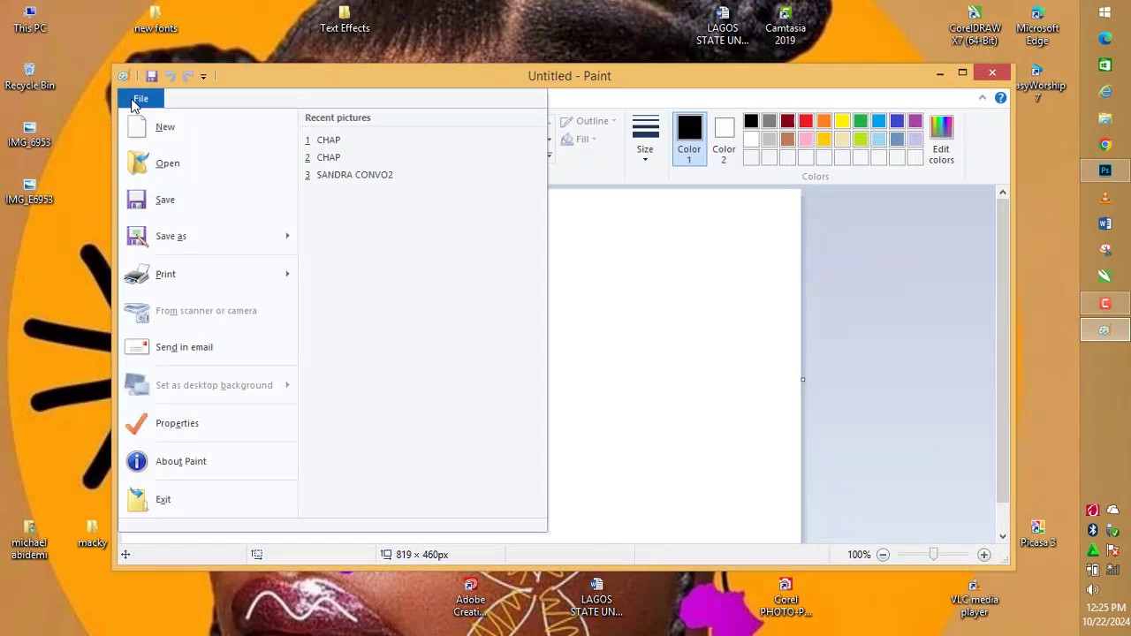
click(191, 168)
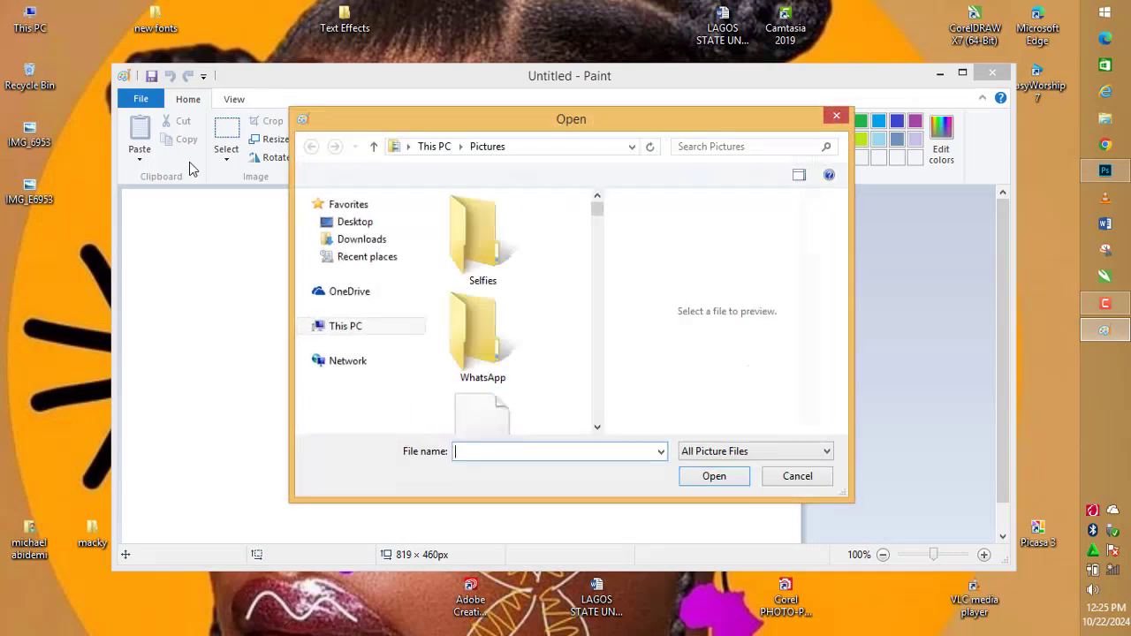
click(598, 428)
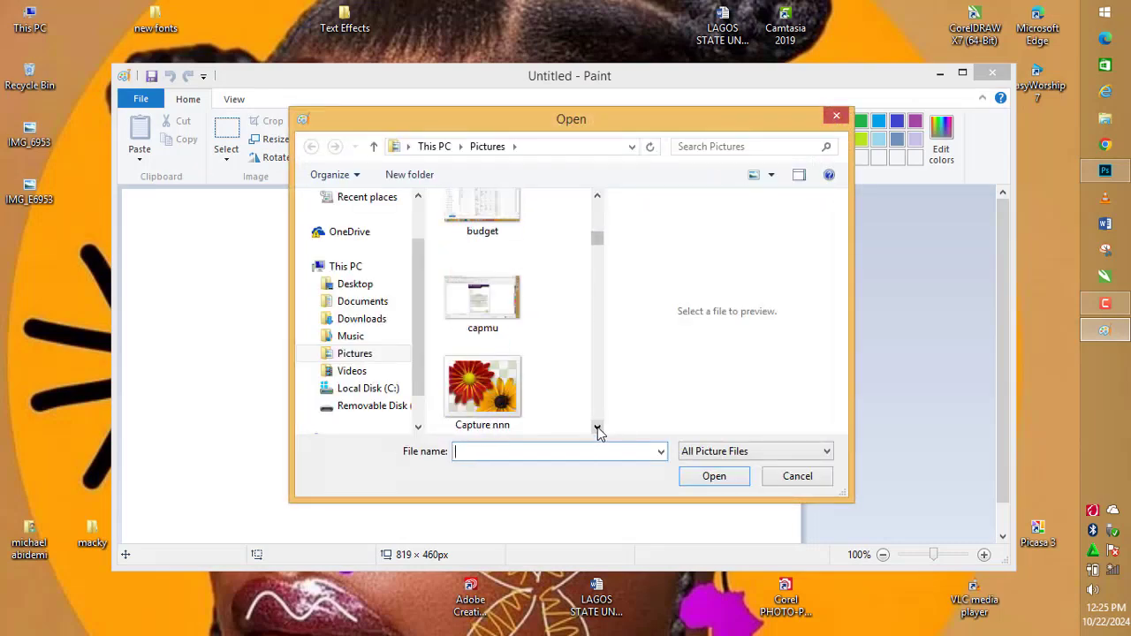
drag(597, 428, 597, 428)
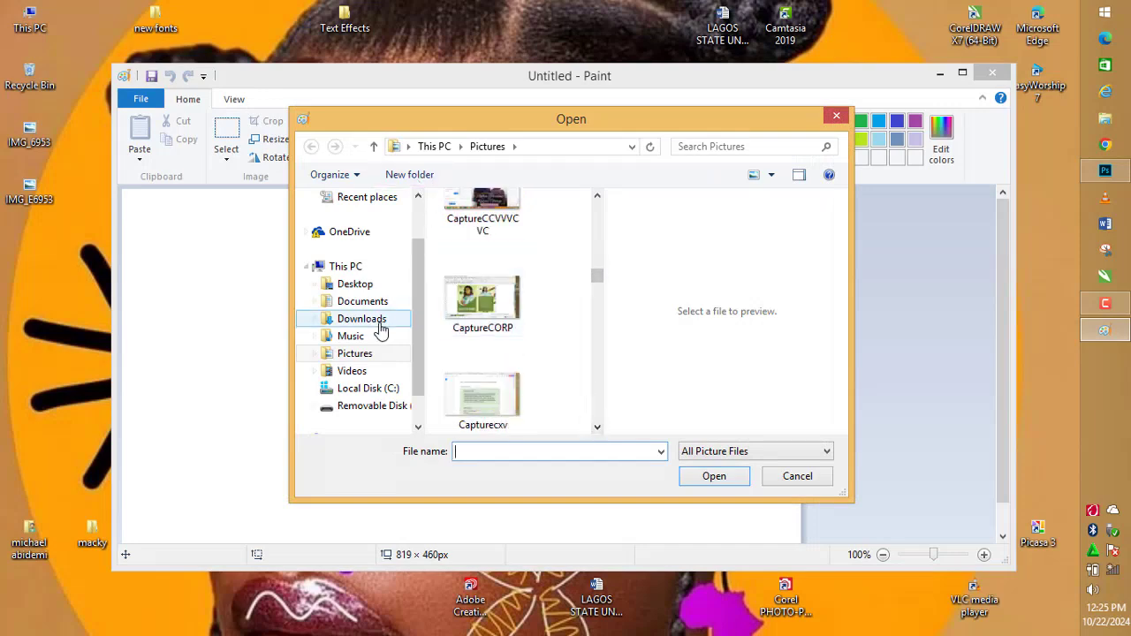
click(364, 288)
double_click(517, 281)
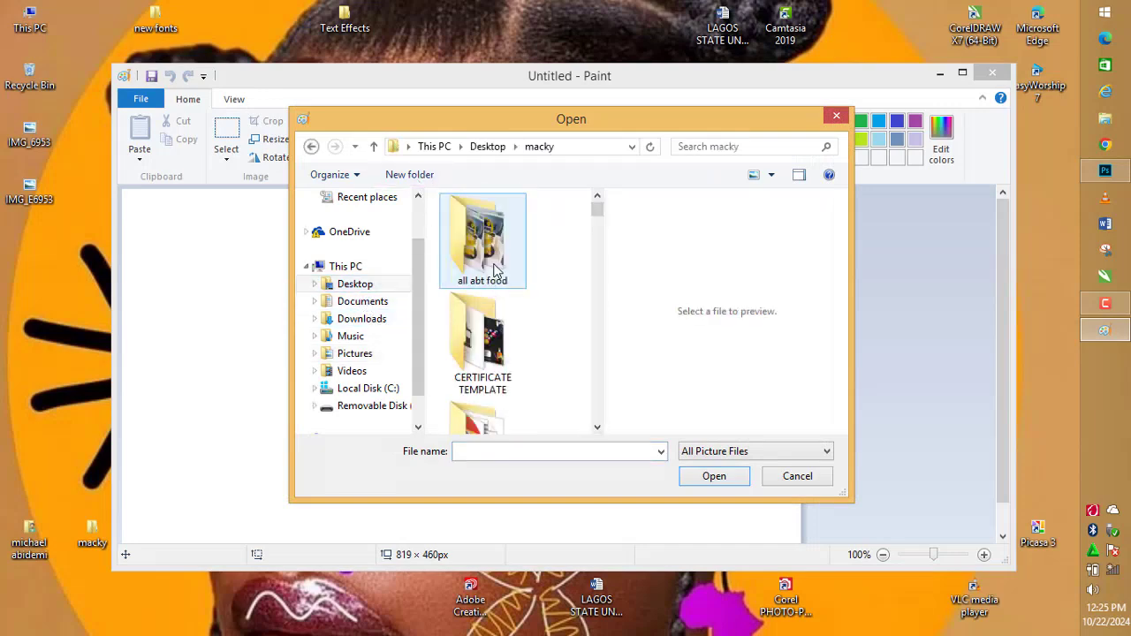
drag(598, 427, 598, 428)
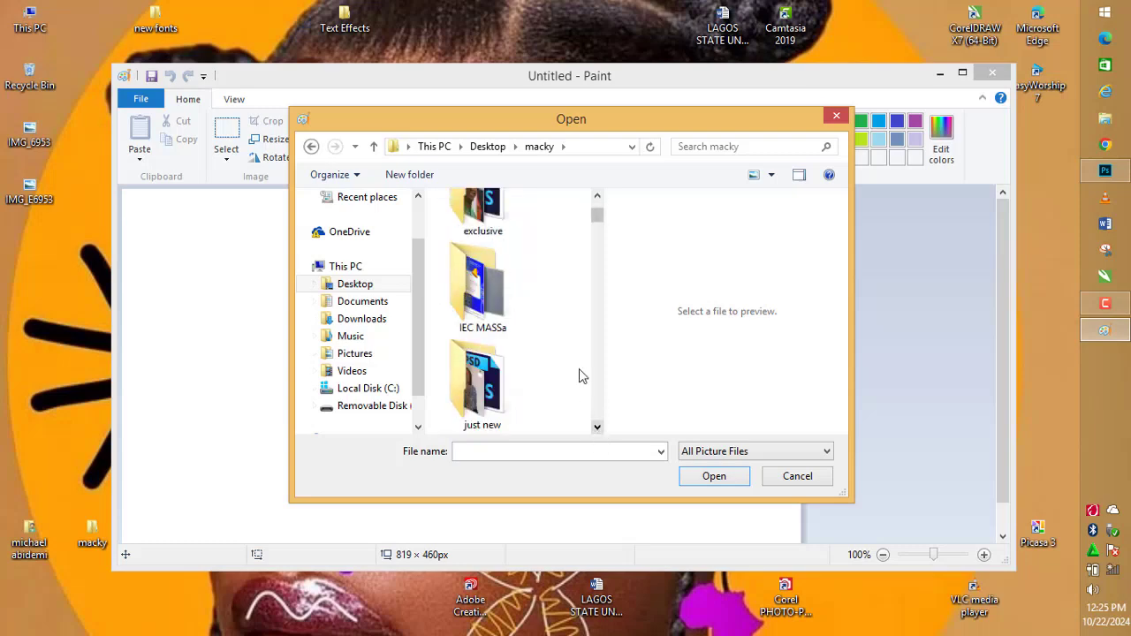
click(598, 196)
double_click(481, 234)
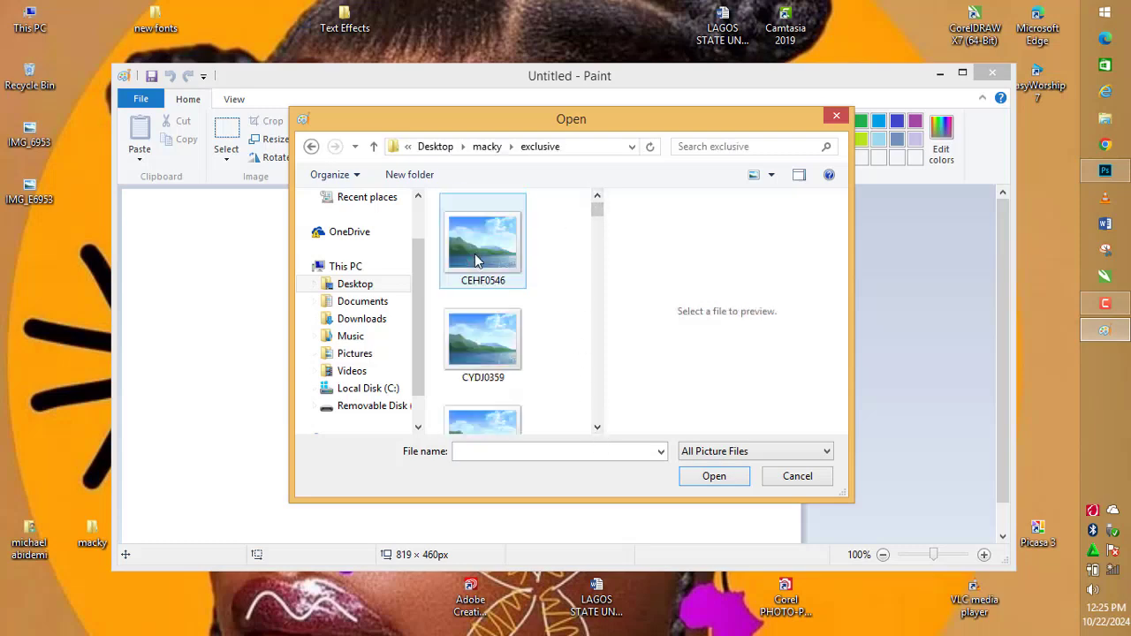
click(489, 347)
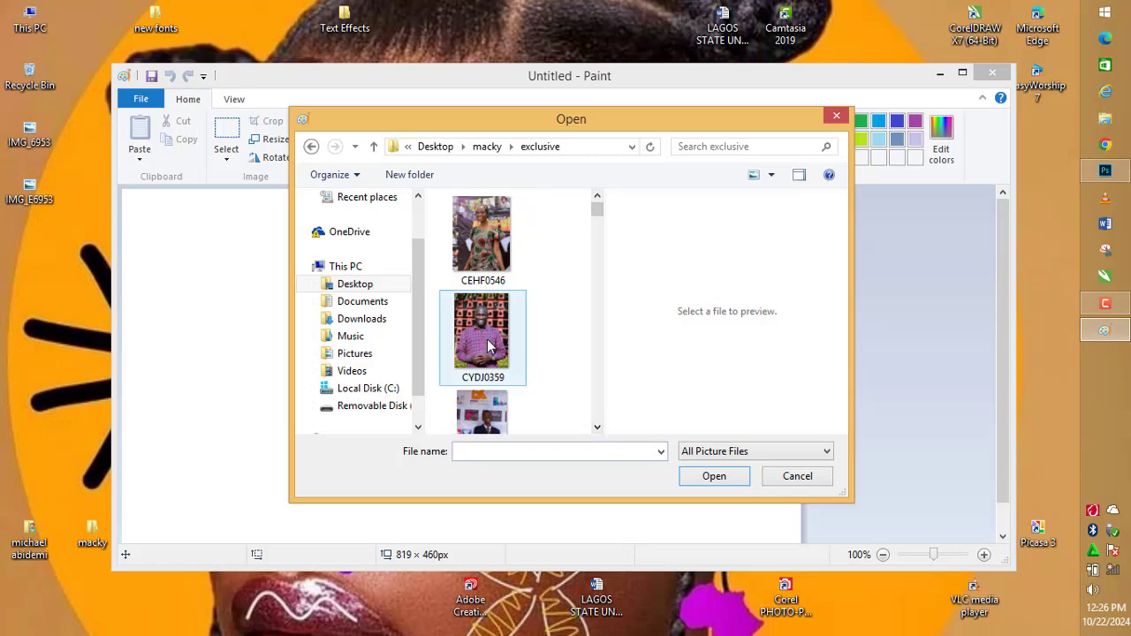
double_click(488, 347)
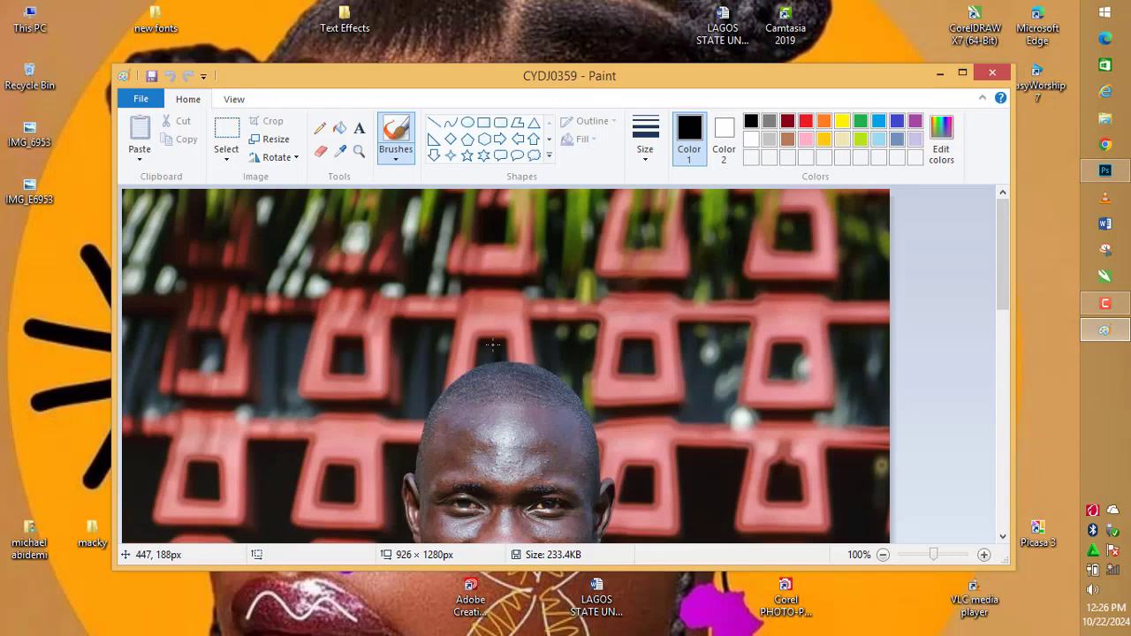
key(ctrl+s)
Switch back to Photoshop, convert the locked Background into a regular layer with the default settings, and deselect it.
key(alt+Tab)
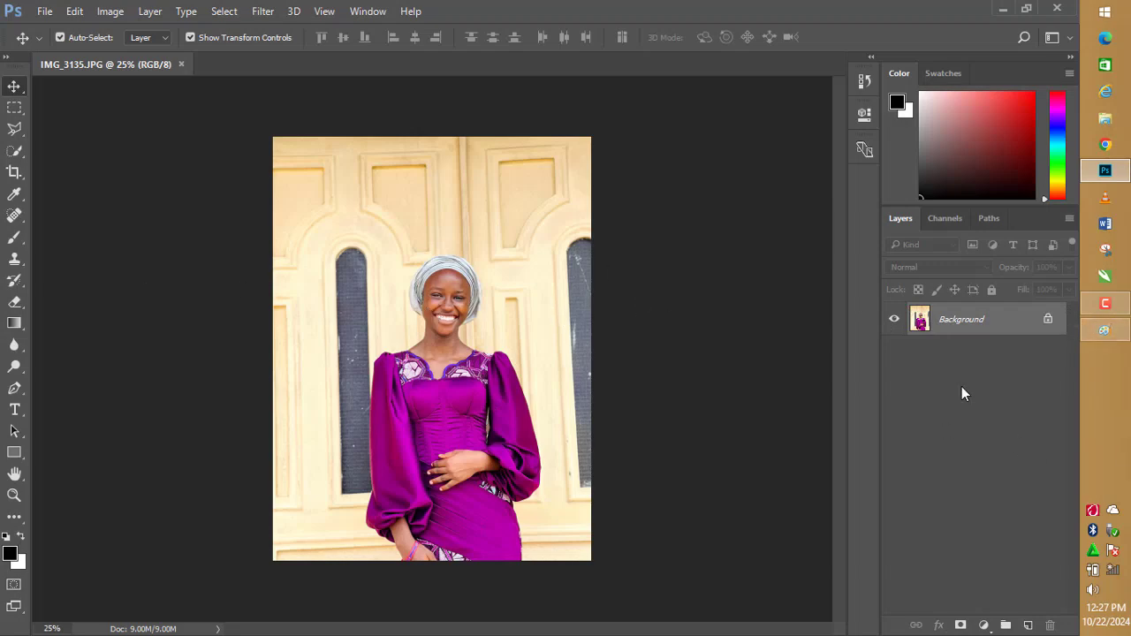
double_click(997, 327)
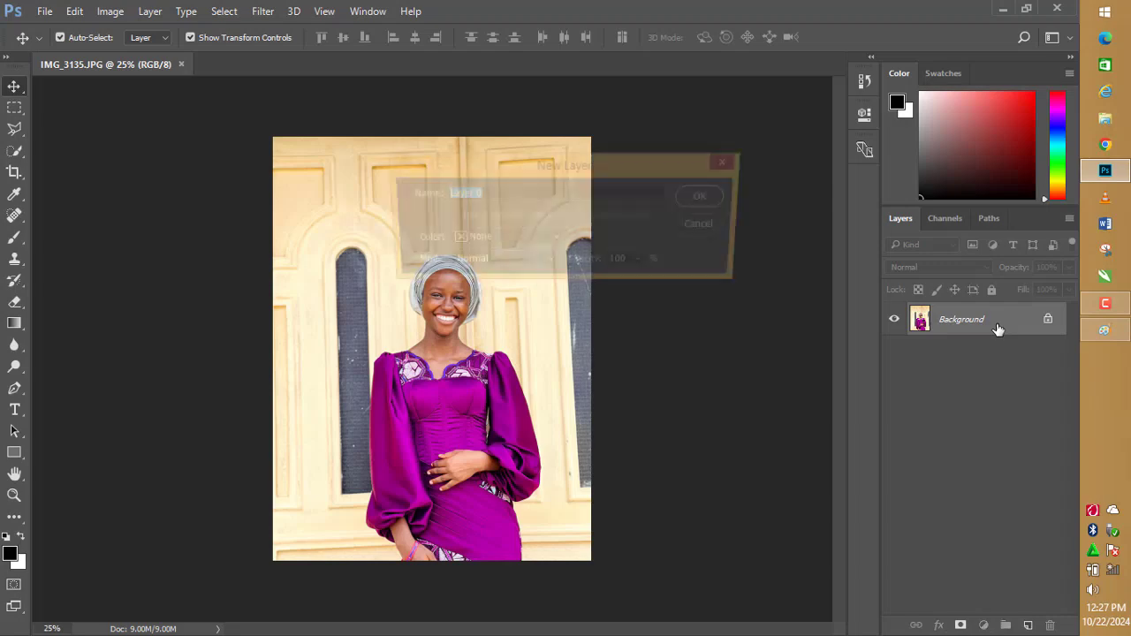
click(708, 197)
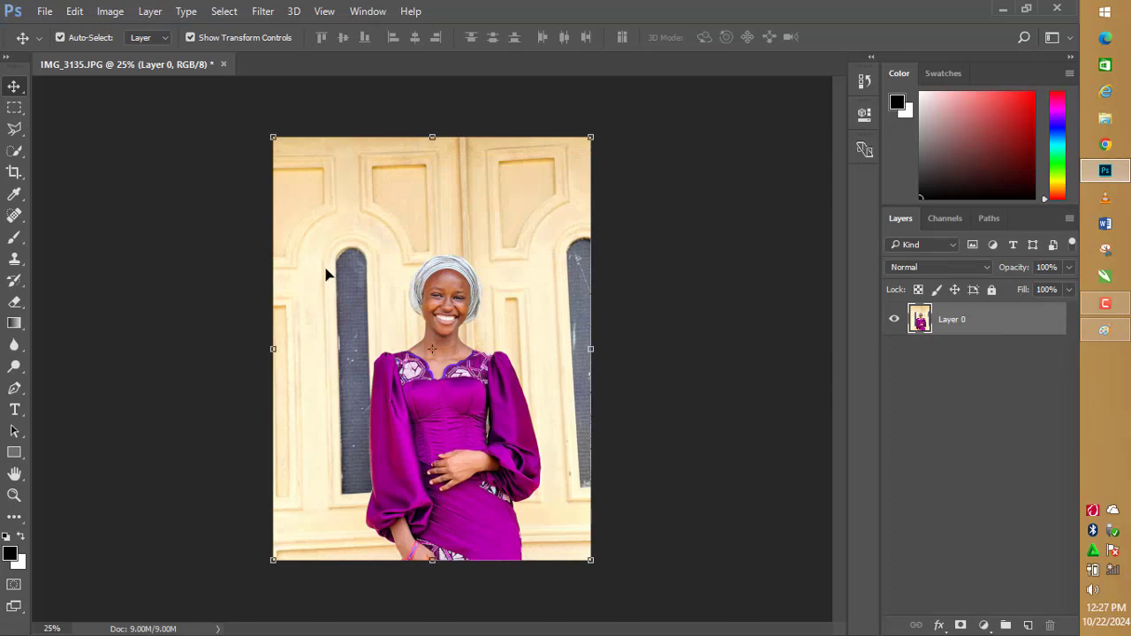
click(236, 312)
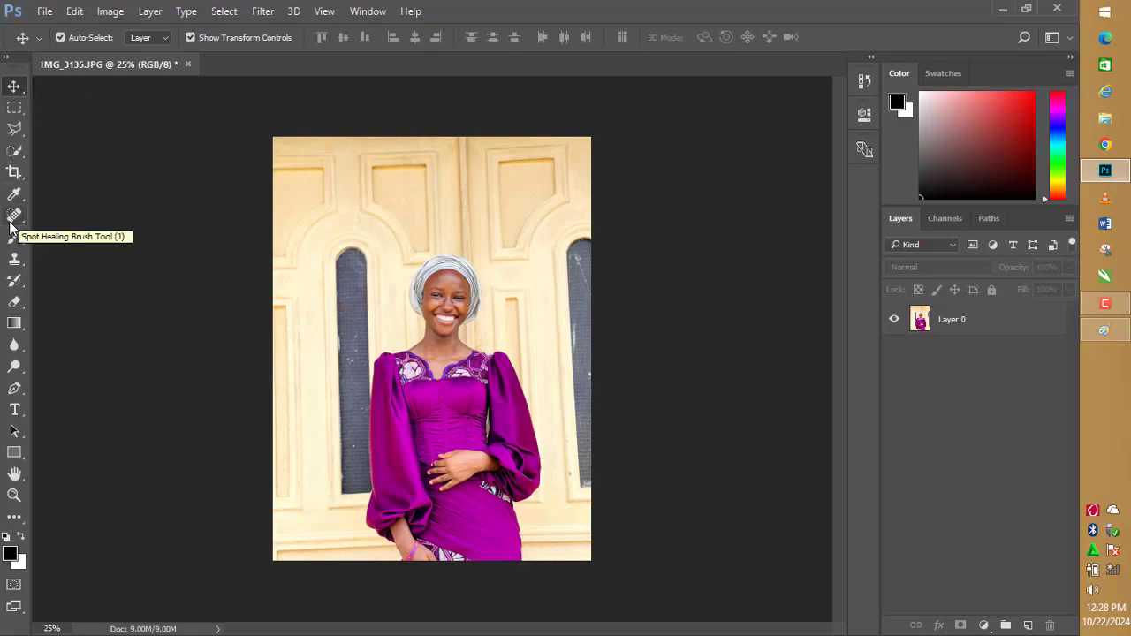
Start a Polygonal Lasso outline with two points in the empty canvas area left of the photo.
click(13, 130)
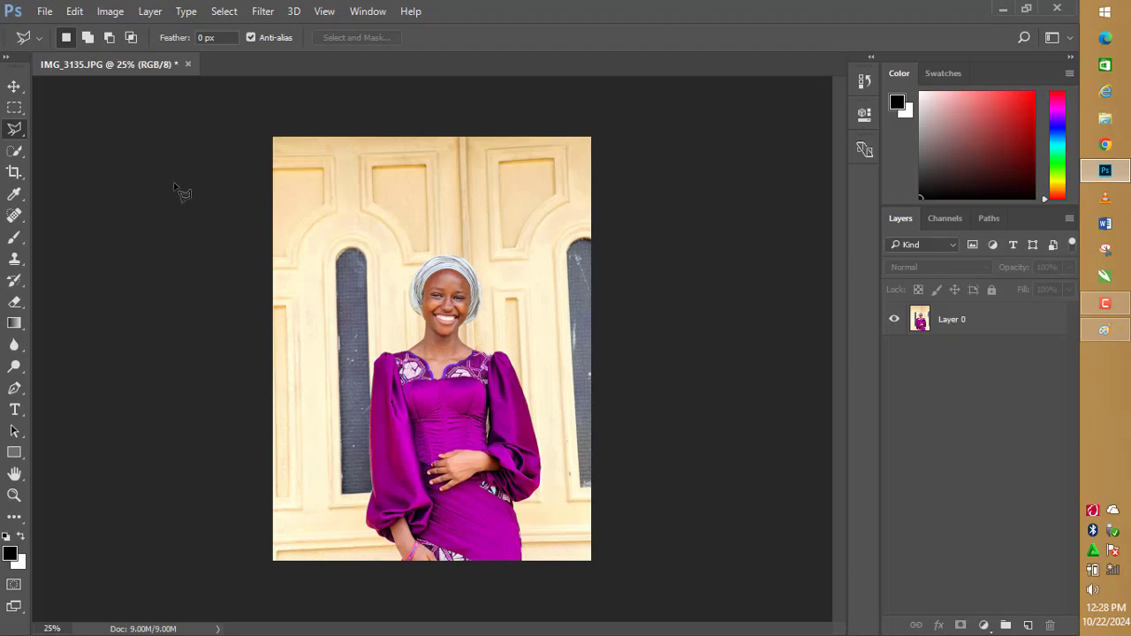
click(109, 182)
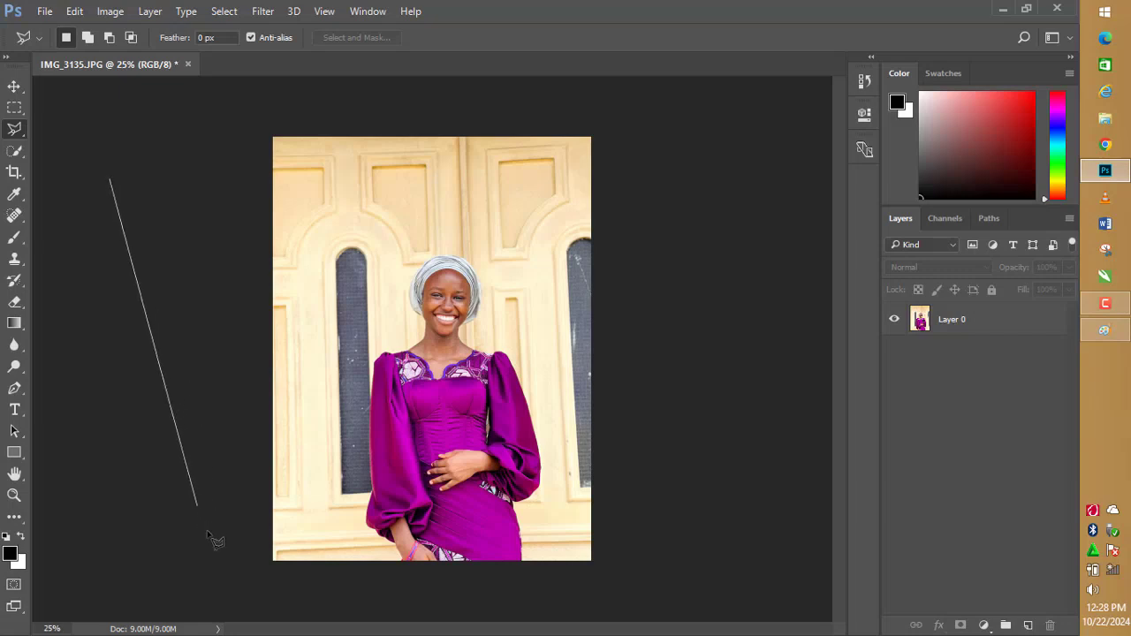
click(223, 590)
Extend the lasso outline to the braceleted wrist at the photo's bottom edge and up the outer side of the forearm.
key(ctrl+minus)
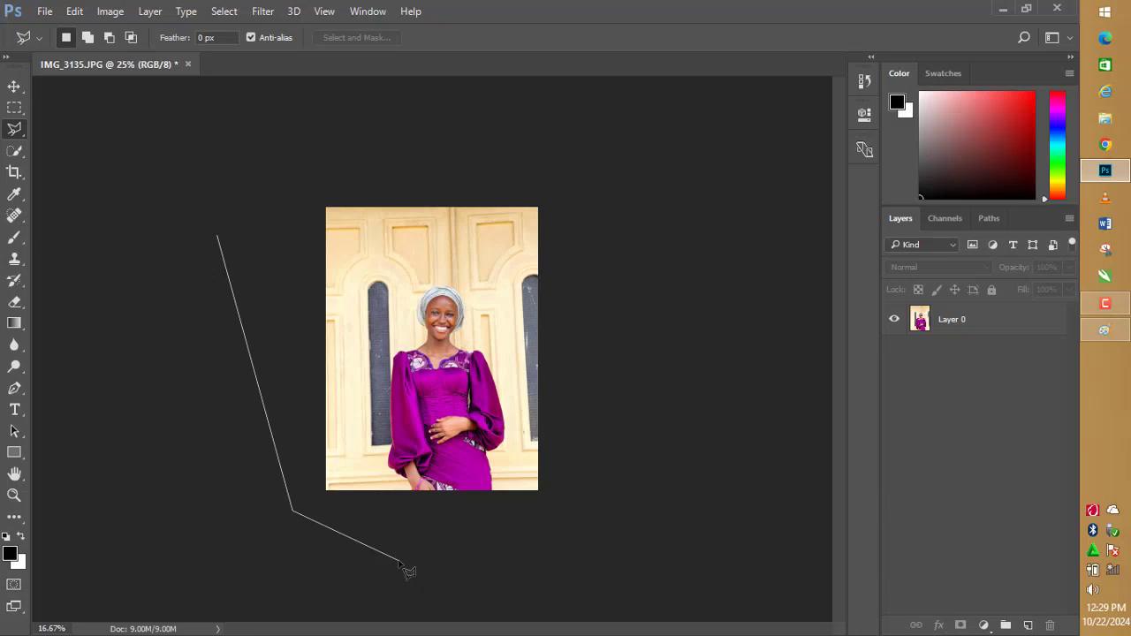
key(ctrl+minus)
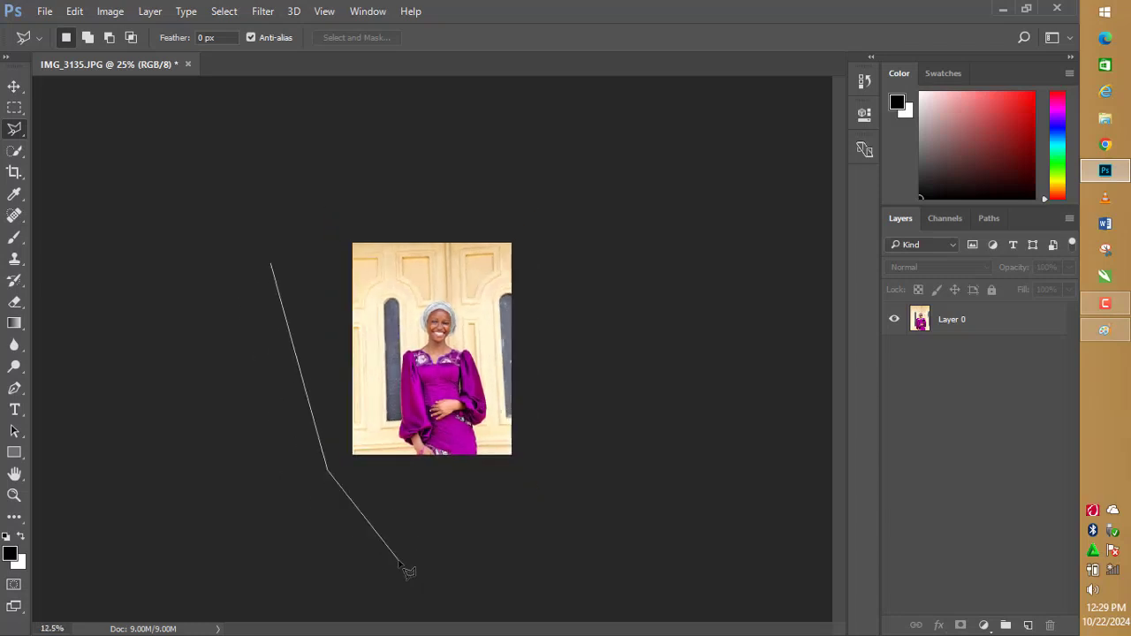
key(ctrl+plus)
key(ctrl+plus)
key(ctrl+plus)
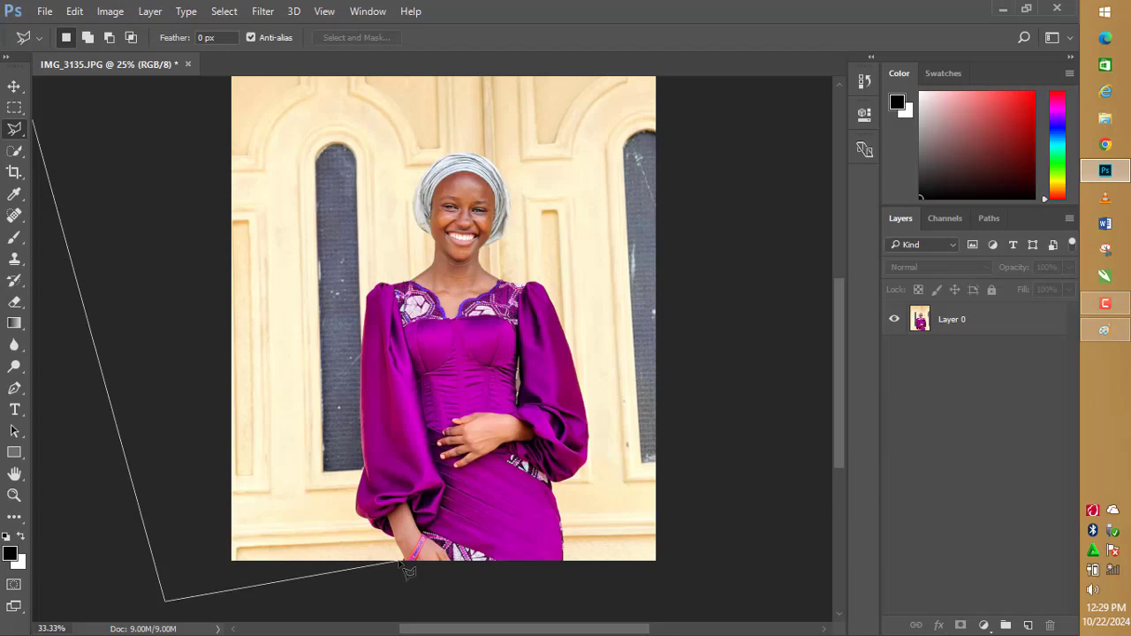
key(ctrl+plus)
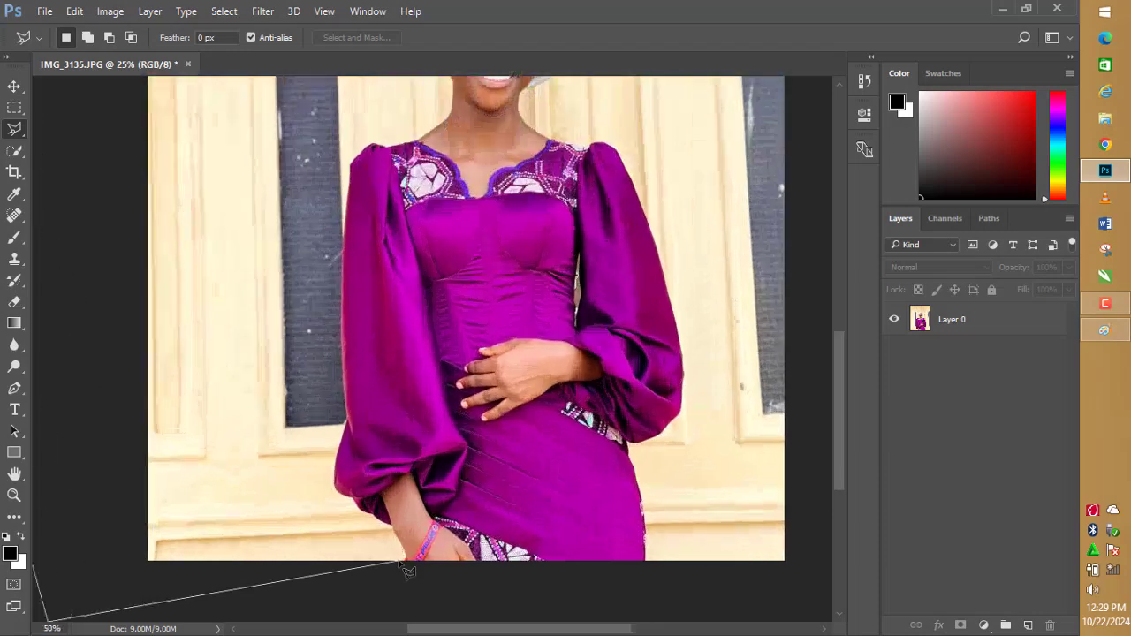
key(ctrl+plus)
key(ctrl+plus)
key(ctrl+plus)
key(ctrl+plus)
key(ctrl+plus)
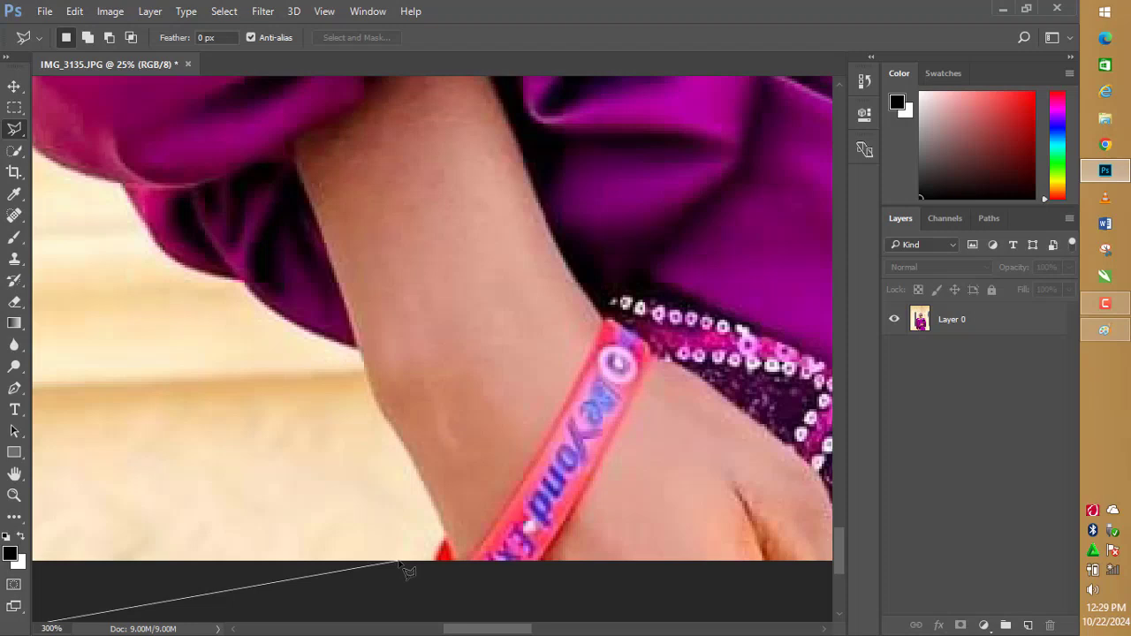
scroll(399, 562, down, 1)
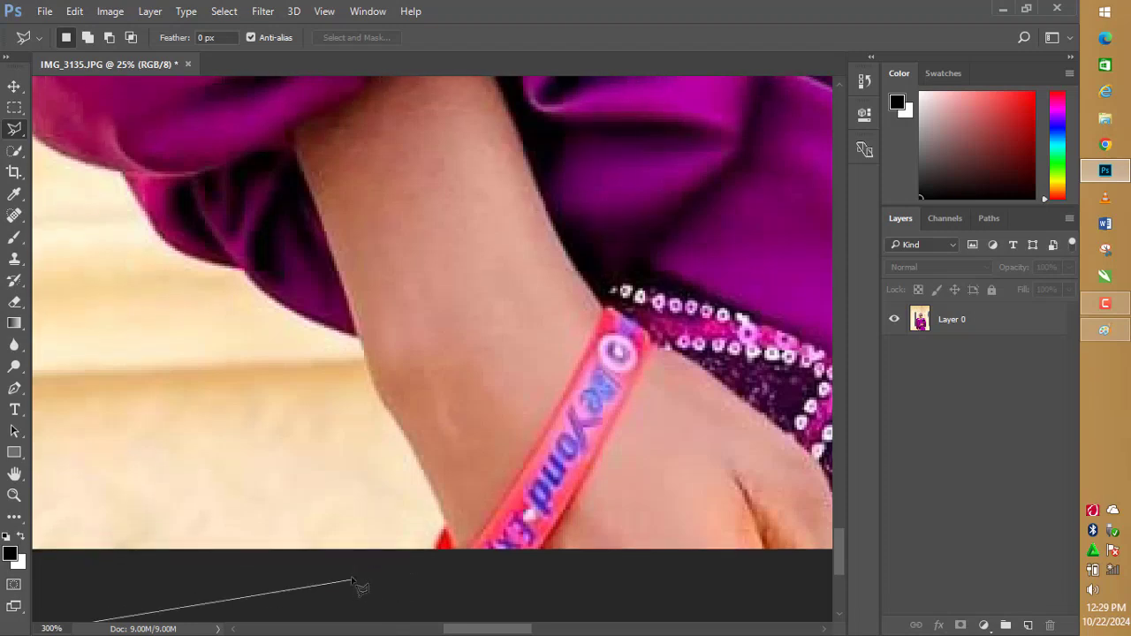
click(454, 553)
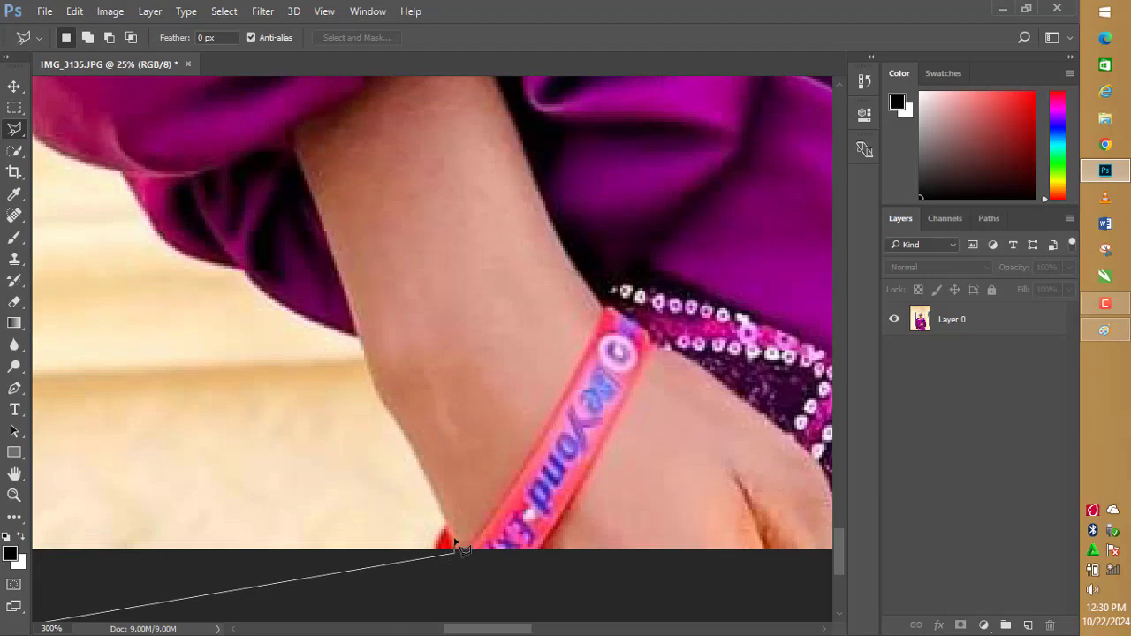
click(435, 480)
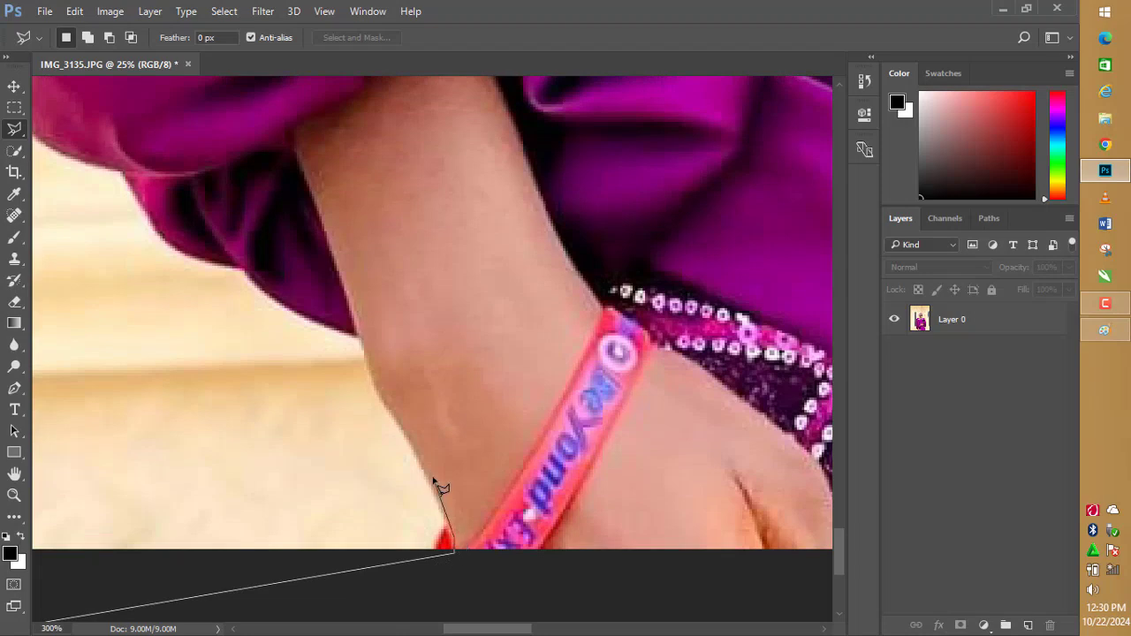
click(380, 398)
Trace the lasso outline from the forearm along the underside of the puffed sleeve and around its lower outer corner.
drag(378, 379, 571, 543)
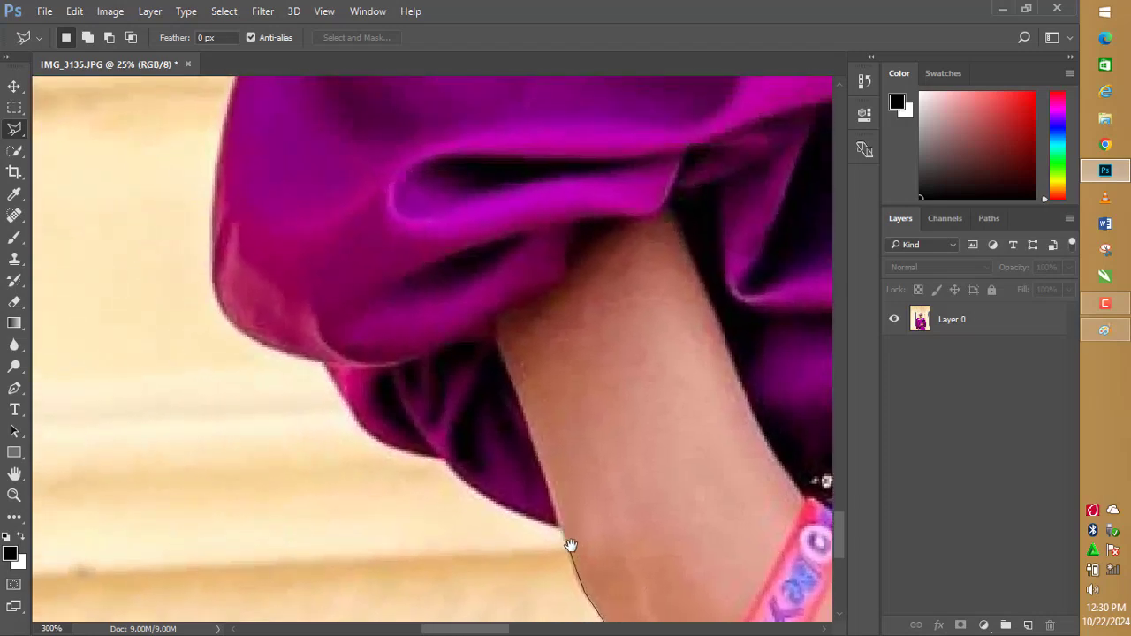
click(560, 527)
click(442, 457)
click(365, 428)
click(328, 363)
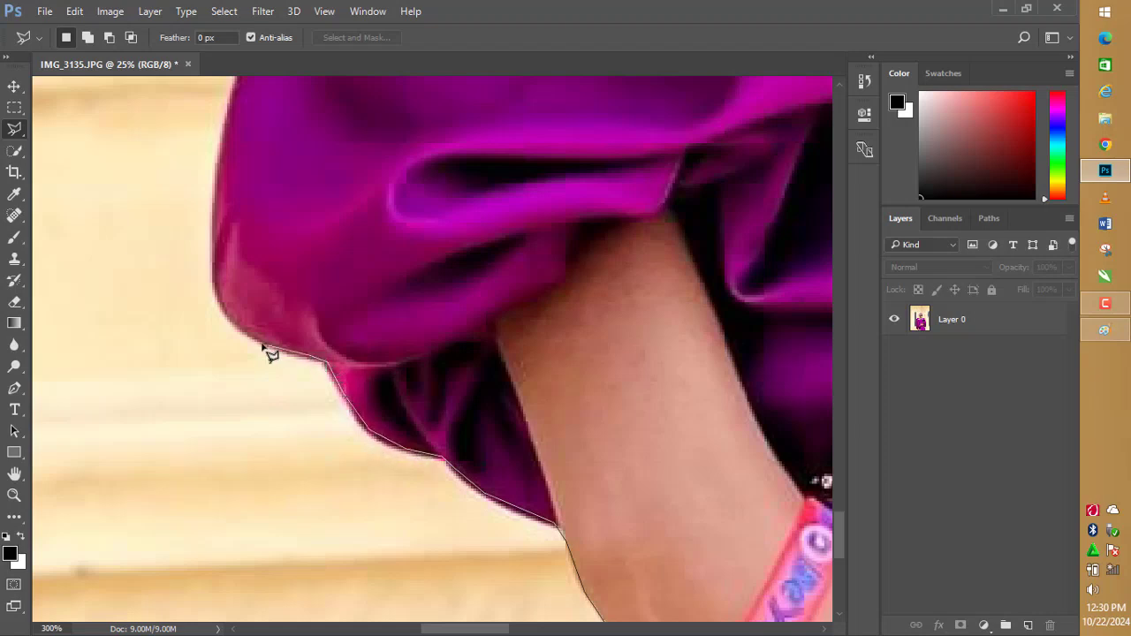
click(234, 321)
click(214, 289)
Continue the lasso outline up the sleeve's outer edge, past the window's lower corner and alongside the dark window panel.
drag(215, 230, 457, 521)
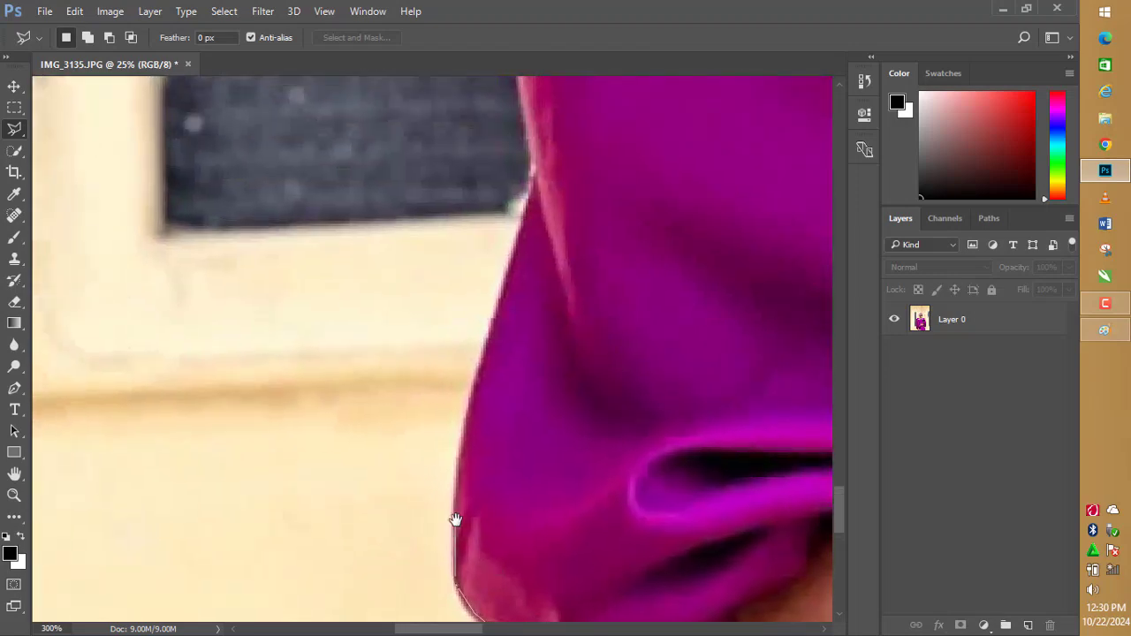
click(480, 380)
click(532, 175)
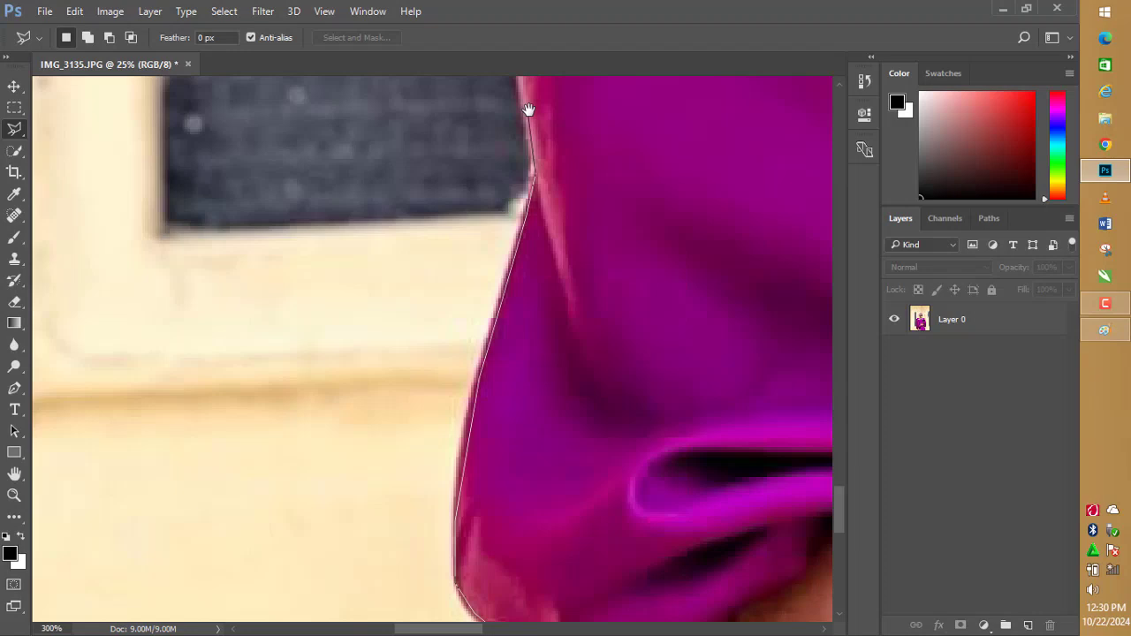
mouse_move(527, 109)
mouse_down()
mouse_move(489, 454)
mouse_move(498, 482)
mouse_up()
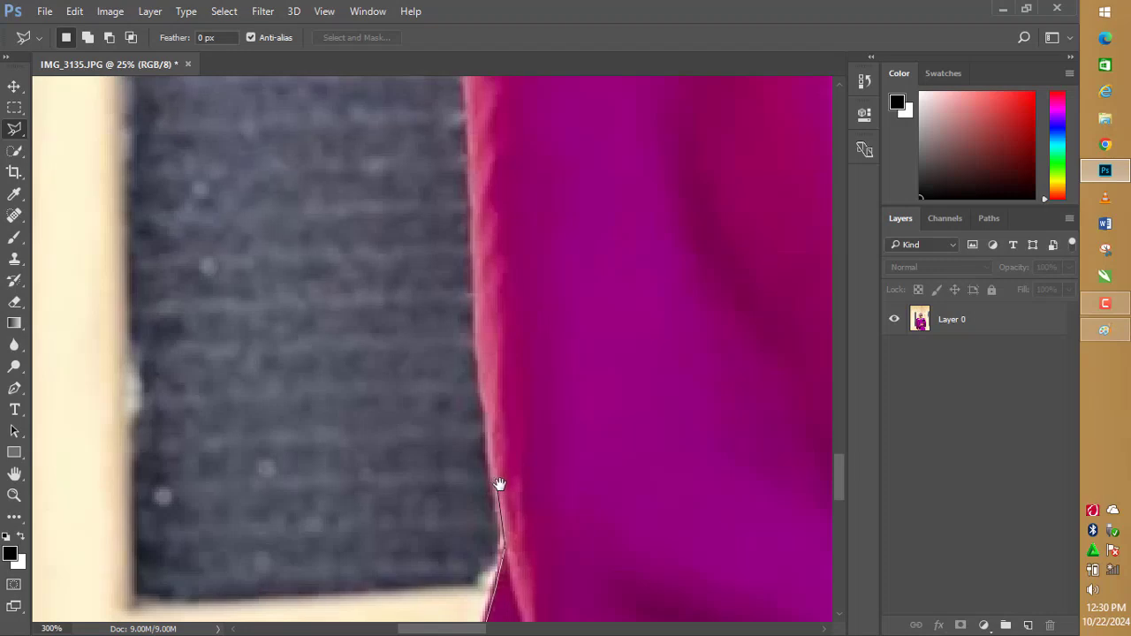
mouse_move(499, 486)
mouse_down()
mouse_move(444, 328)
mouse_move(487, 538)
mouse_up()
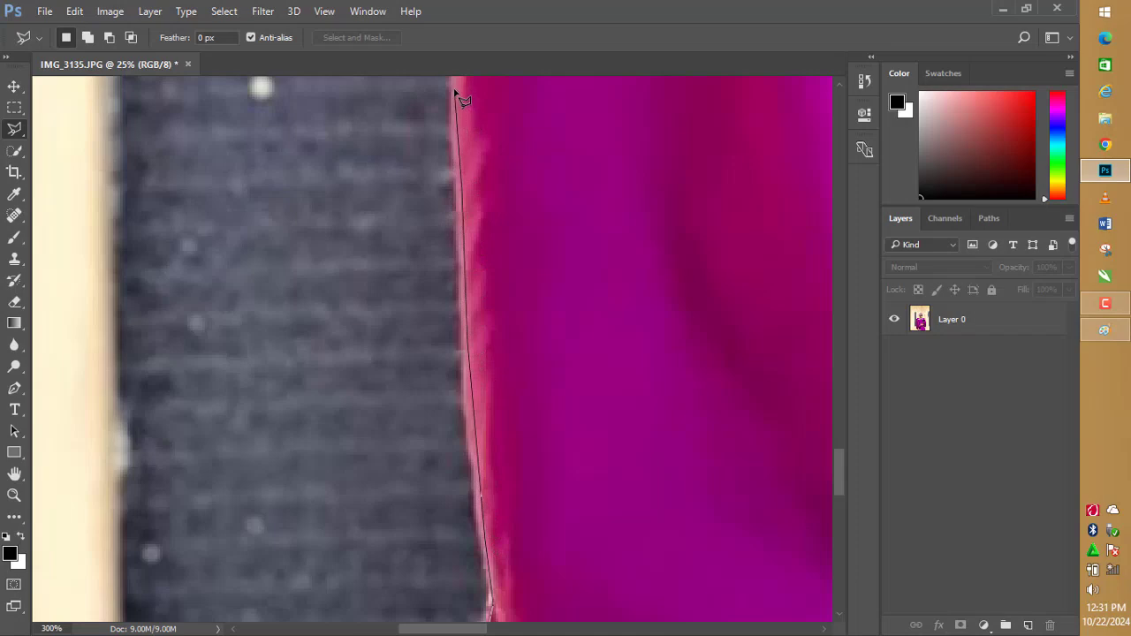
scroll(457, 102, up, 3)
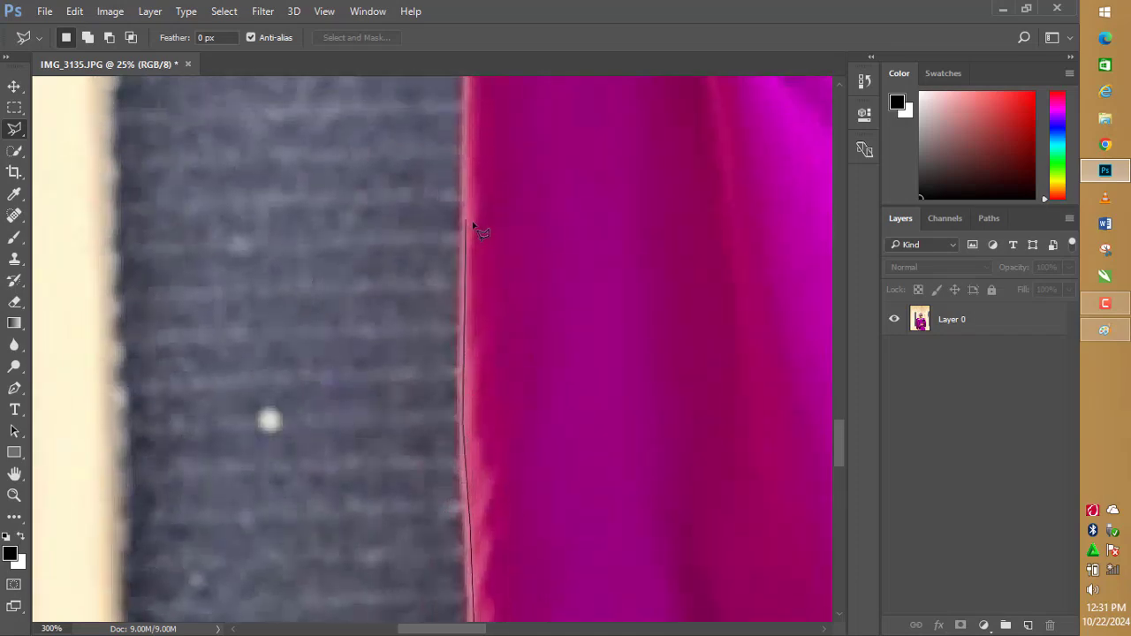
drag(468, 101, 475, 431)
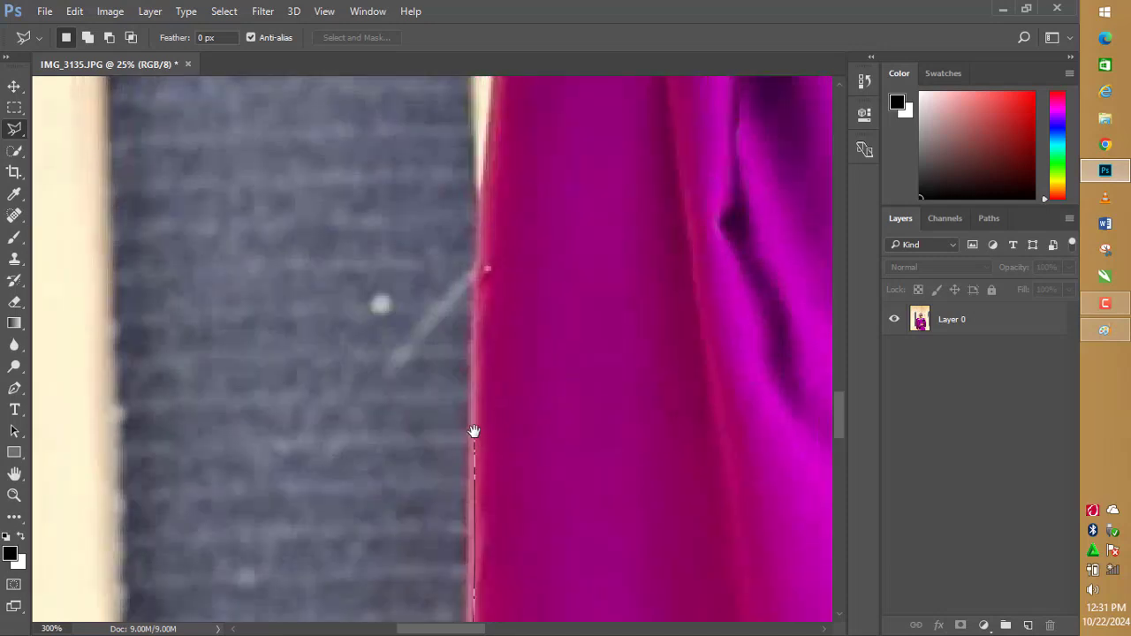
Trace the upper part of the same sleeve's outer edge to just below the shoulder.
click(486, 243)
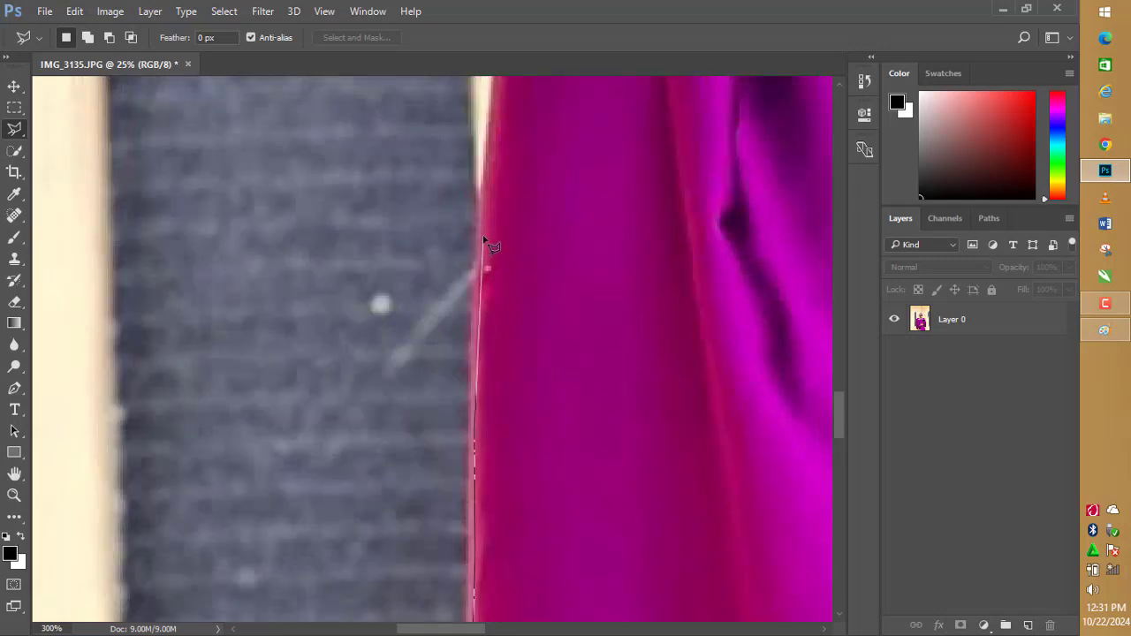
click(498, 104)
drag(497, 104, 488, 411)
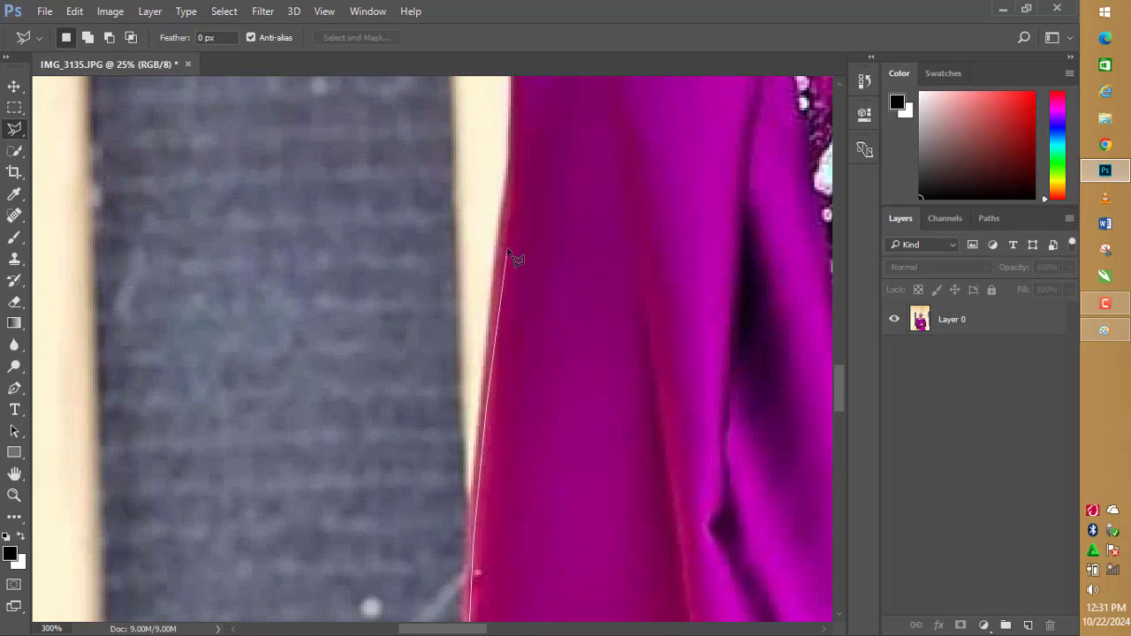
click(511, 248)
click(517, 141)
drag(517, 142, 521, 405)
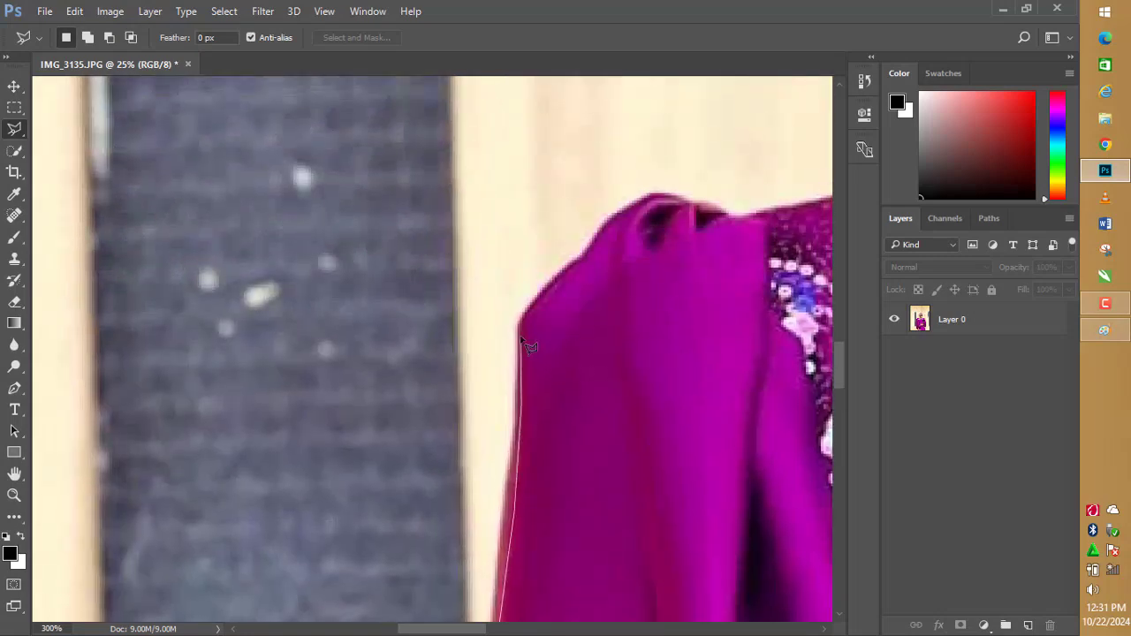
Outline the rounded top of the puffed shoulder as far as the embroidered part of the dress.
click(522, 325)
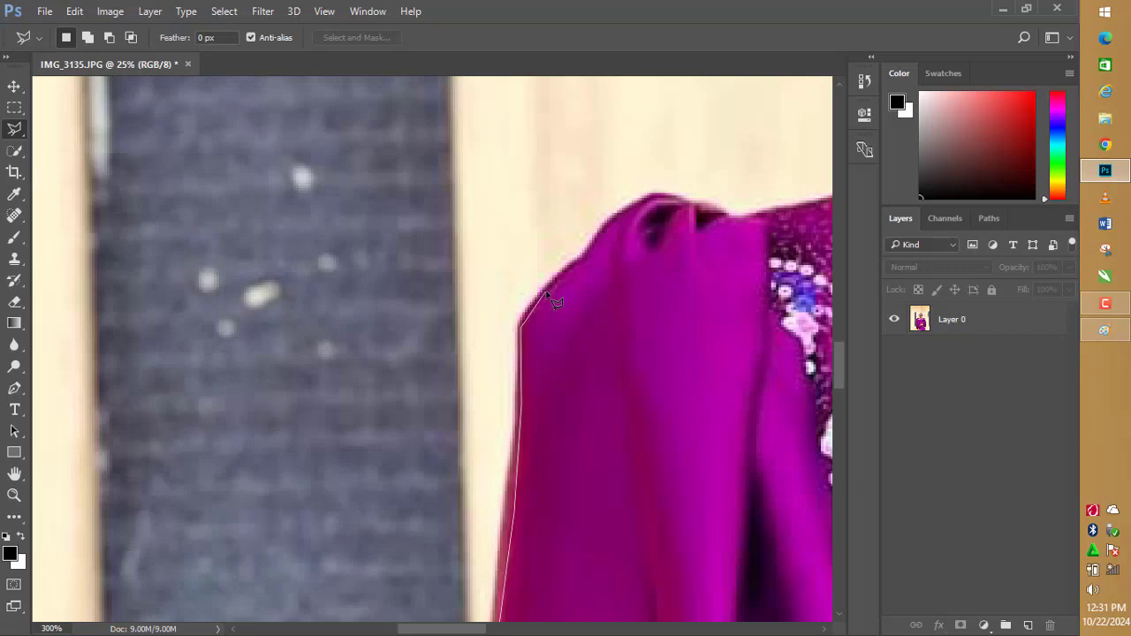
click(587, 265)
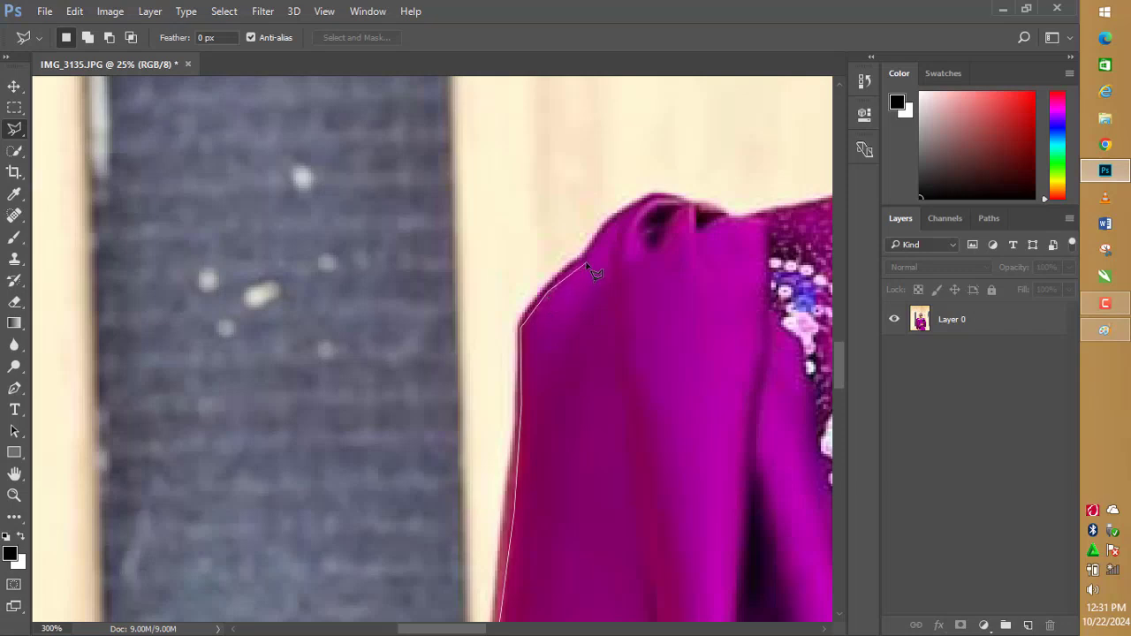
click(635, 209)
click(730, 216)
Trace the lasso outline along the embroidered shoulder, then up the side of the neck to the jaw.
drag(761, 217, 382, 362)
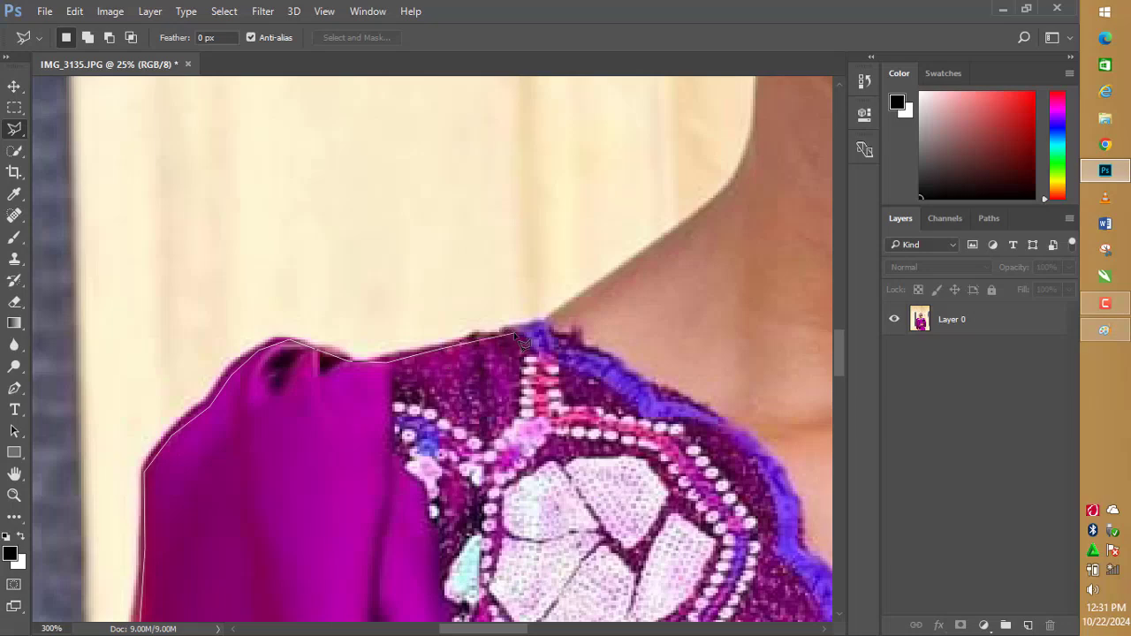
click(547, 321)
drag(725, 210, 506, 395)
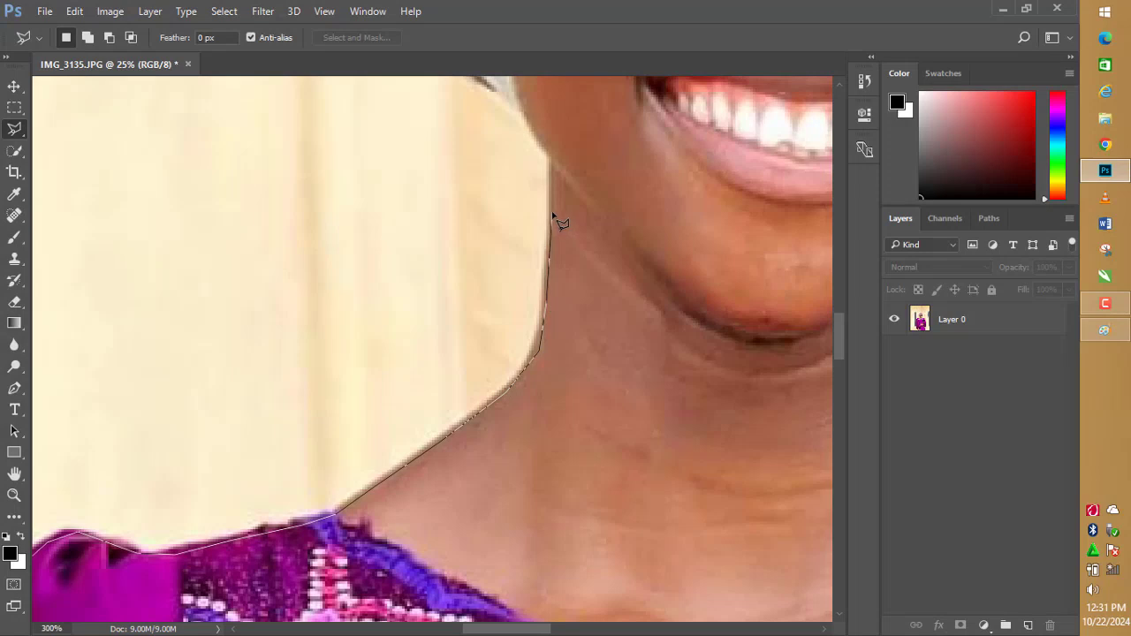
drag(552, 173, 567, 478)
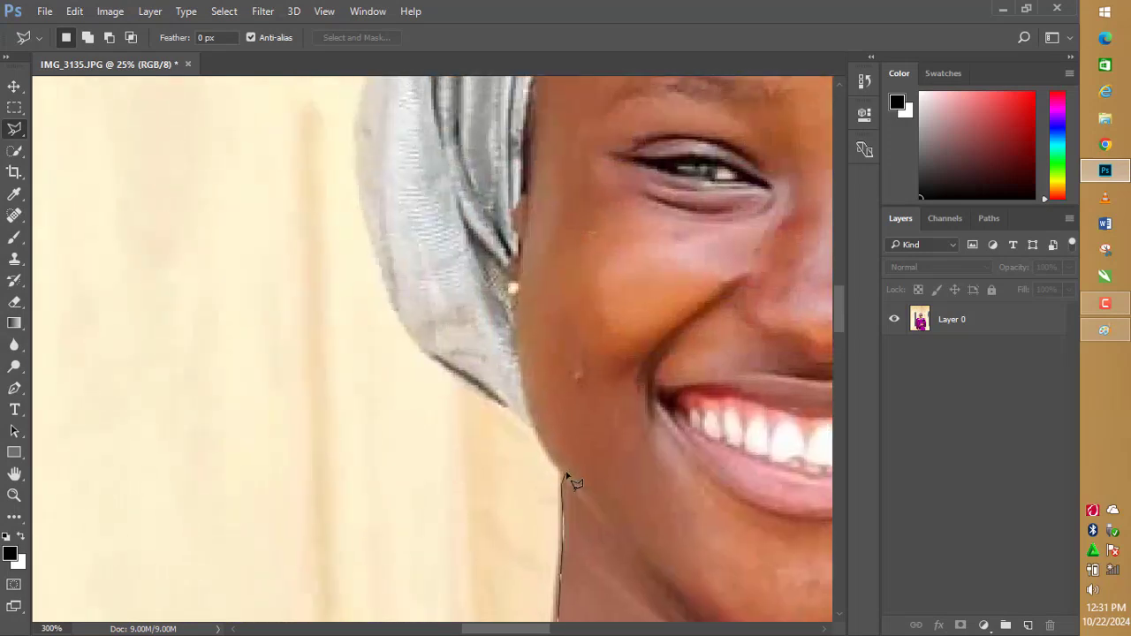
click(562, 472)
Outline the jaw edge and the lower left side of the grey headwrap, up to about forehead level.
click(523, 412)
click(502, 404)
drag(462, 397, 606, 548)
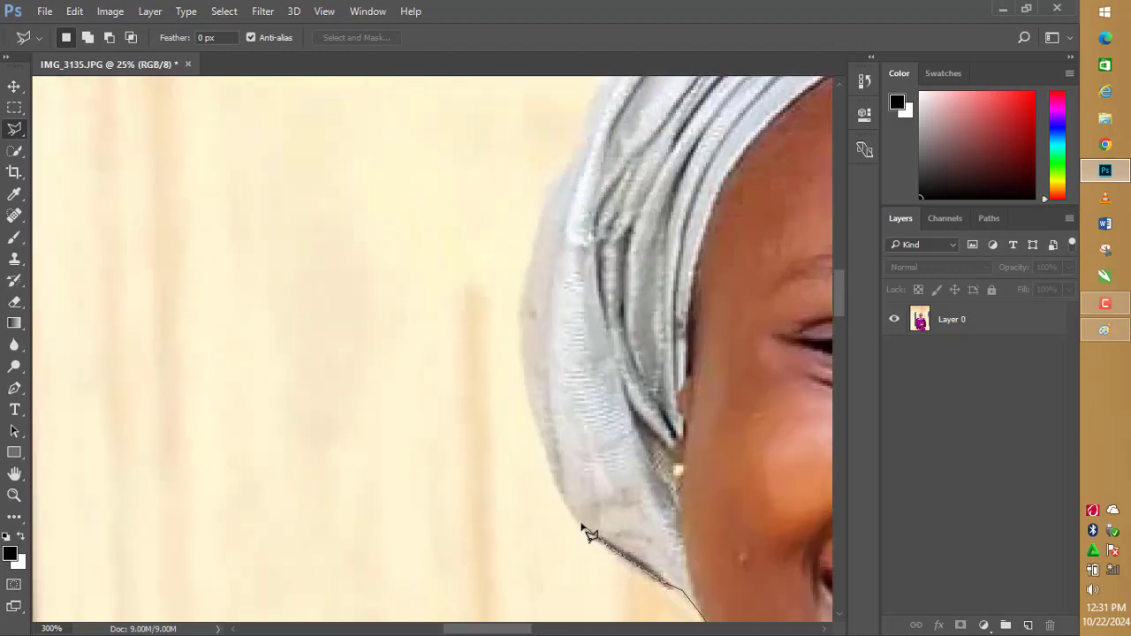
click(591, 536)
click(558, 488)
click(522, 358)
click(524, 292)
click(545, 207)
Trace the upper left curve of the headwrap to just before its crown.
drag(545, 209, 408, 509)
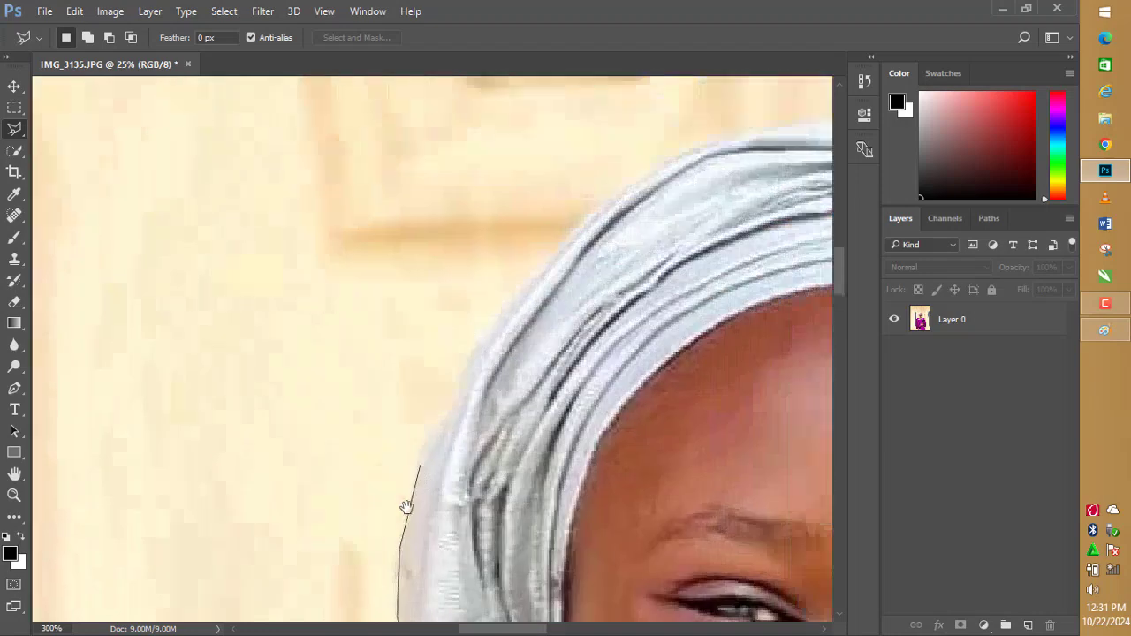
click(458, 412)
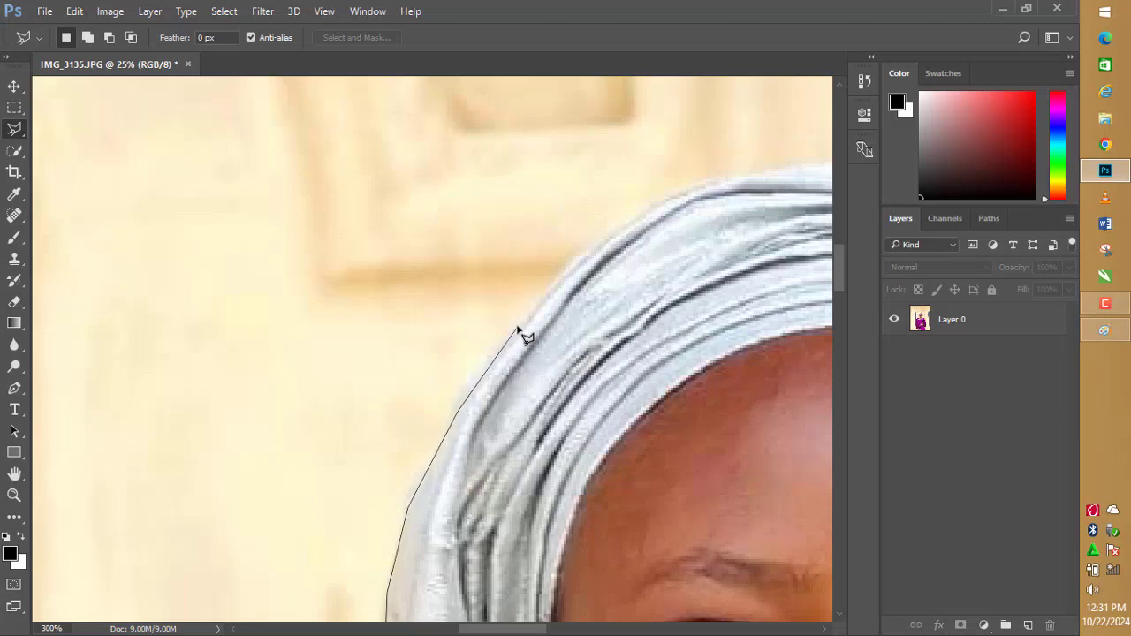
click(518, 328)
click(579, 263)
drag(432, 343, 194, 440)
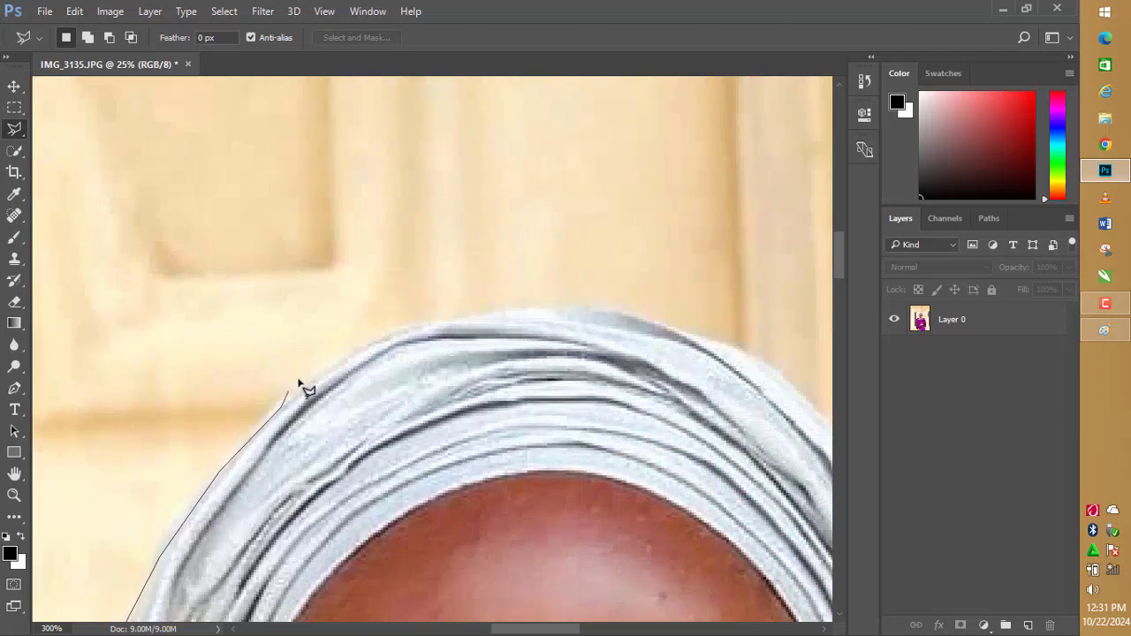
click(398, 334)
click(482, 313)
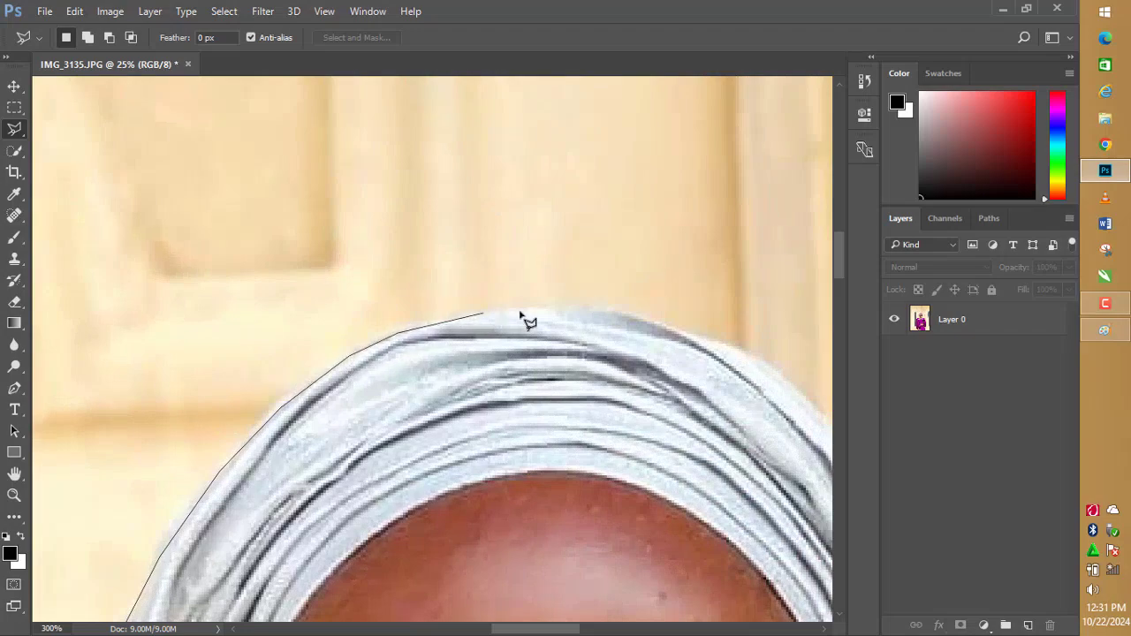
Carry the lasso outline over the crown of the headwrap and onto its upper right curve.
click(570, 307)
click(757, 365)
drag(600, 338, 208, 284)
click(405, 347)
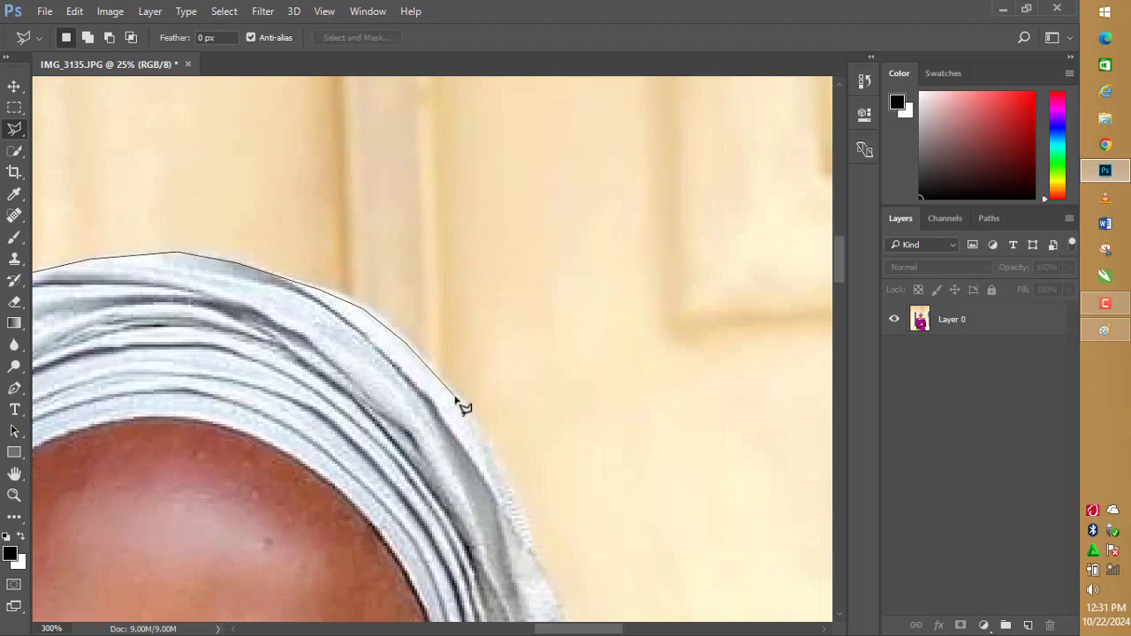
click(458, 399)
Continue the lasso outline down the right side of the grey headwrap to about cheek level.
scroll(447, 224, down, 4)
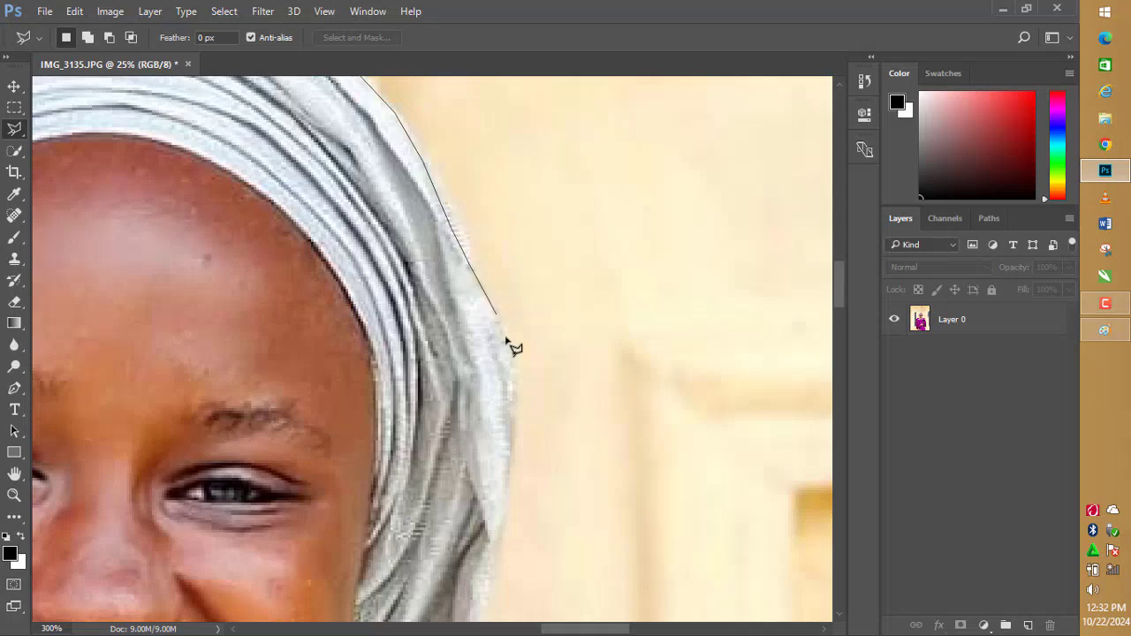
click(507, 341)
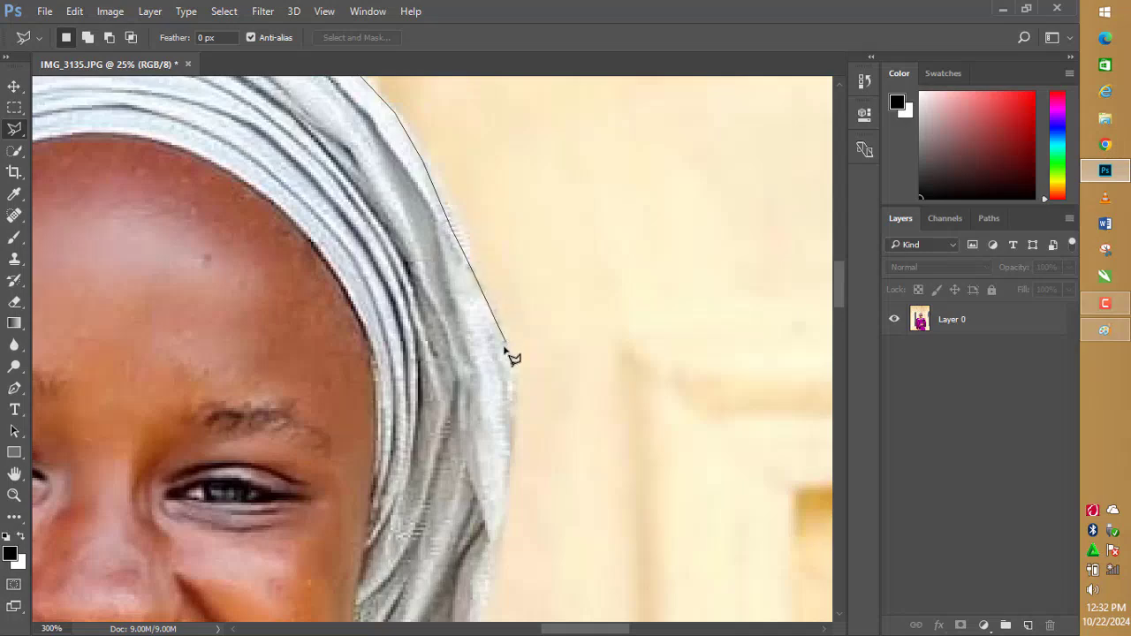
click(503, 524)
drag(503, 523, 622, 297)
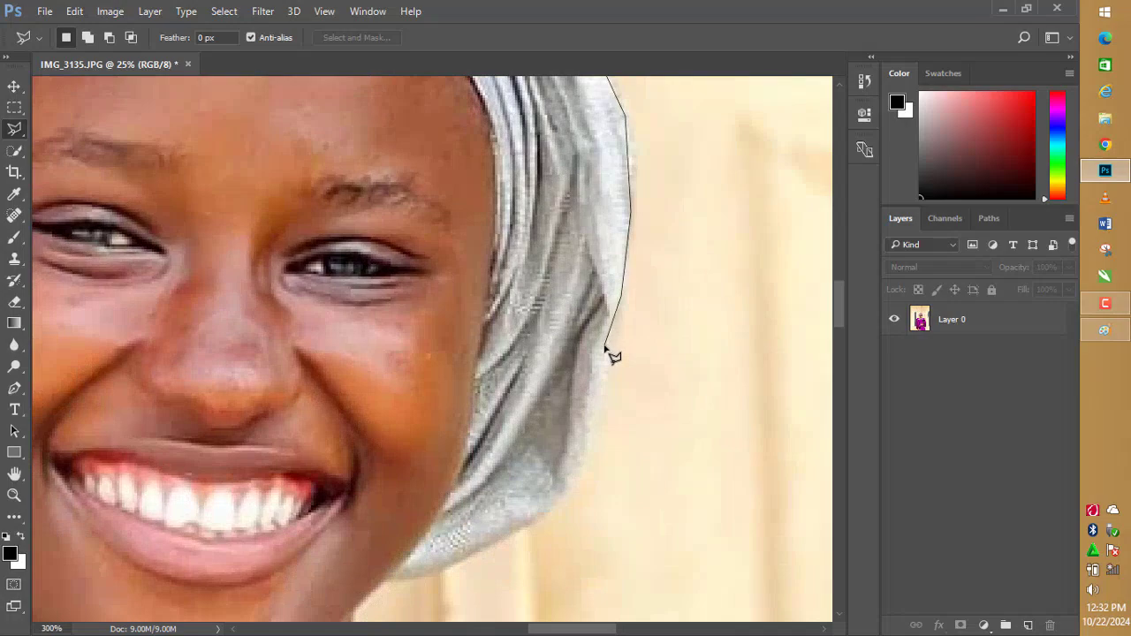
Trace the headwrap's lower right curve around to where it meets the jaw.
click(586, 428)
click(558, 497)
click(510, 536)
mouse_move(510, 535)
mouse_down()
mouse_move(636, 383)
mouse_move(631, 395)
mouse_up()
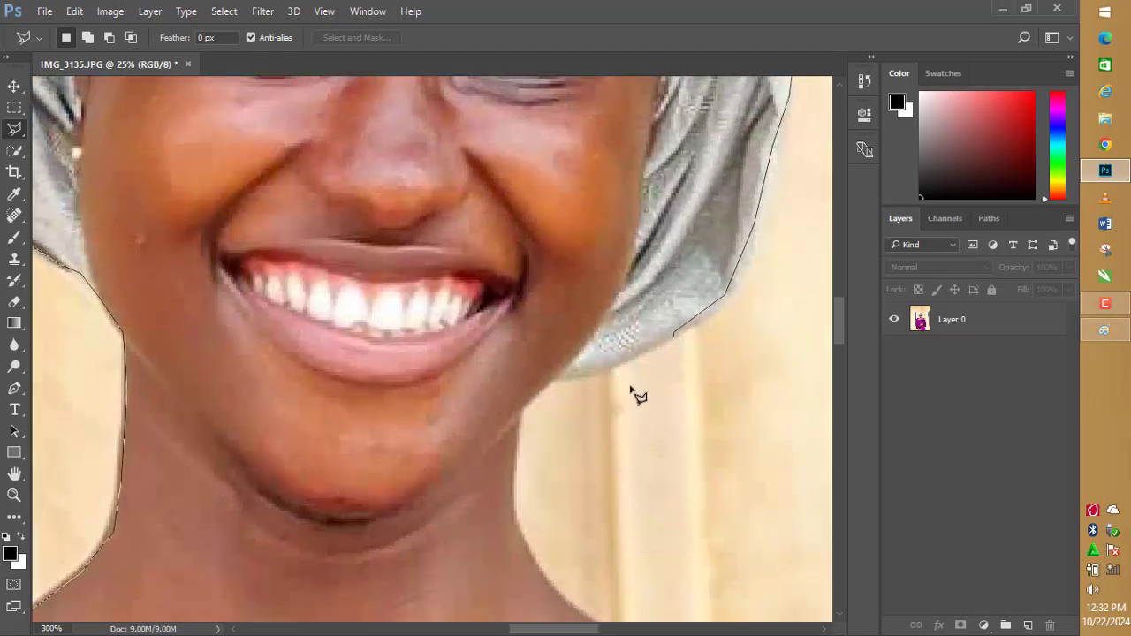
click(590, 371)
click(551, 378)
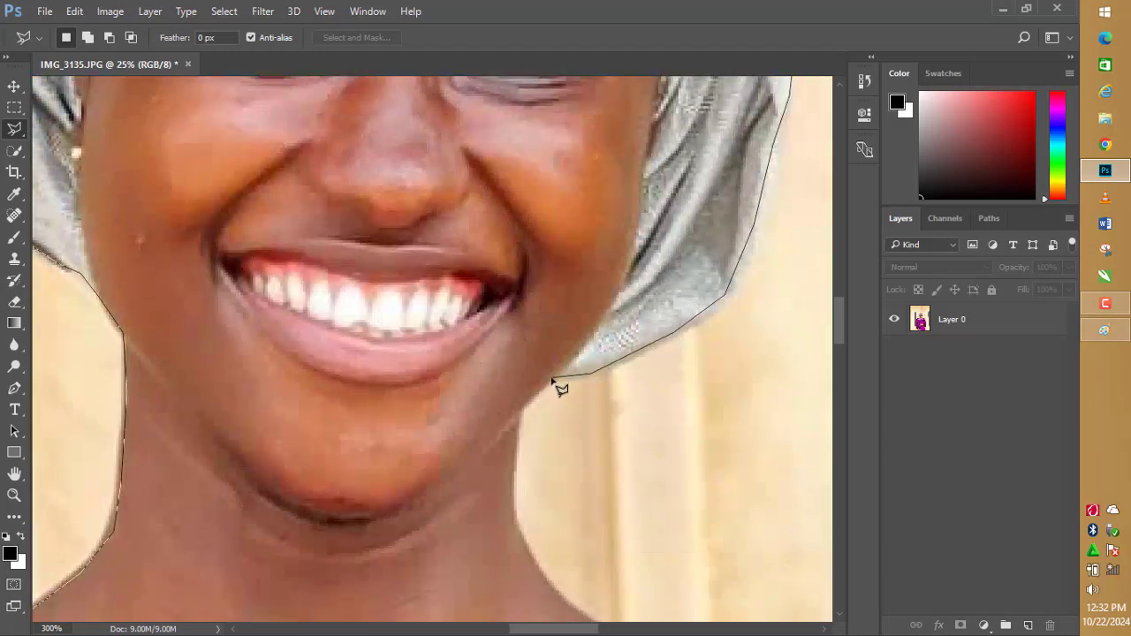
Outline the right jaw edge, the side of the neck and the bare shoulder down to the dress's neckline.
click(517, 417)
drag(512, 418, 483, 190)
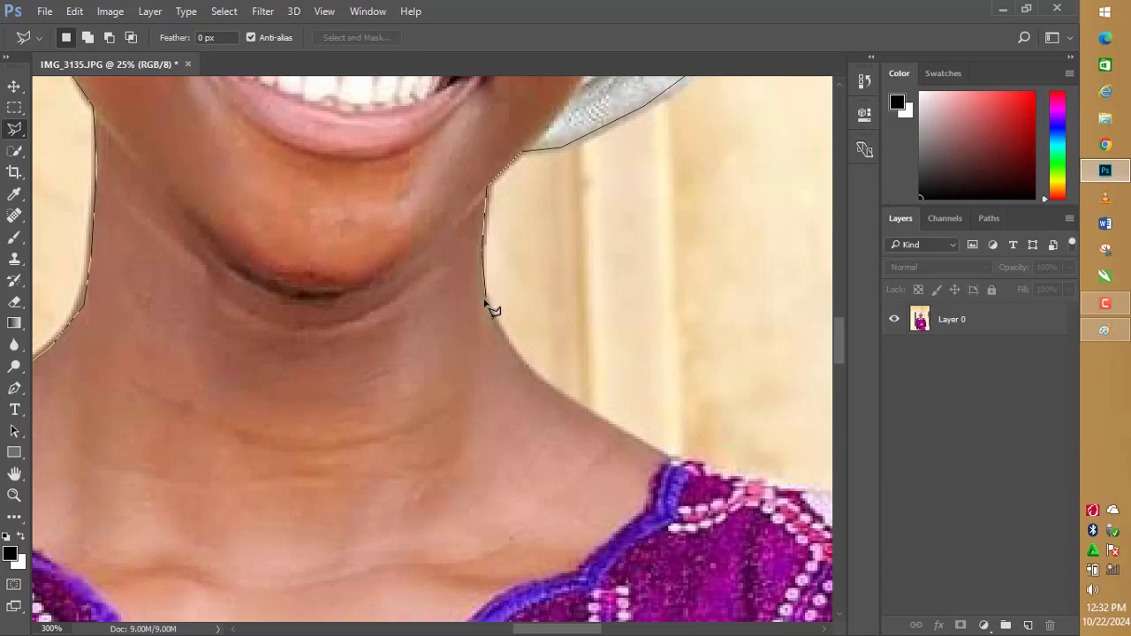
click(485, 300)
click(519, 361)
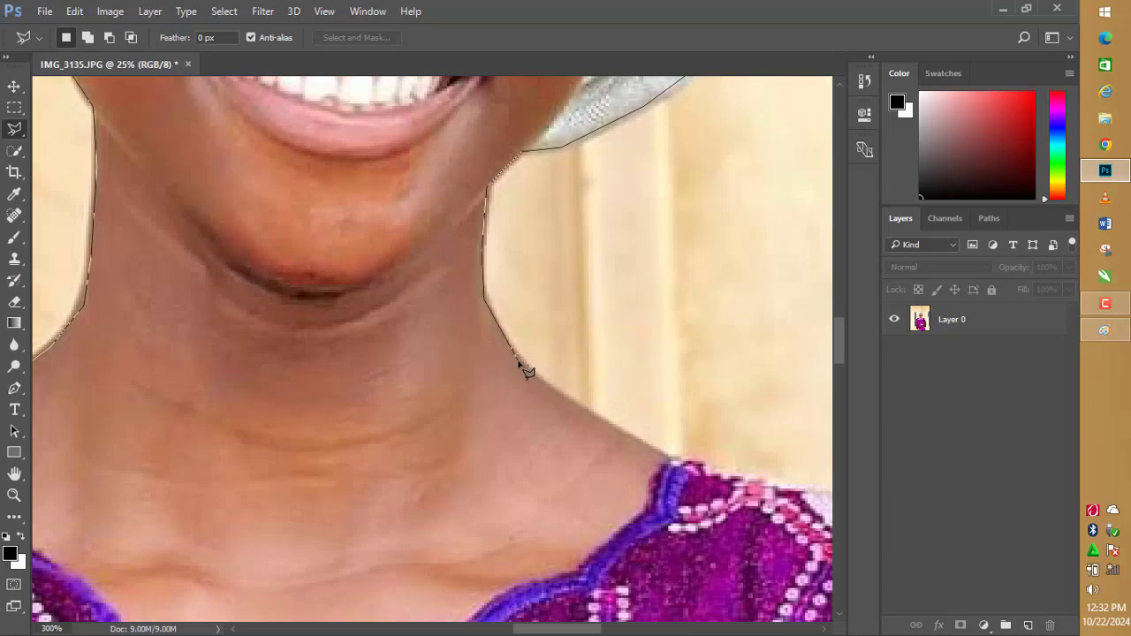
click(584, 411)
drag(672, 459, 346, 287)
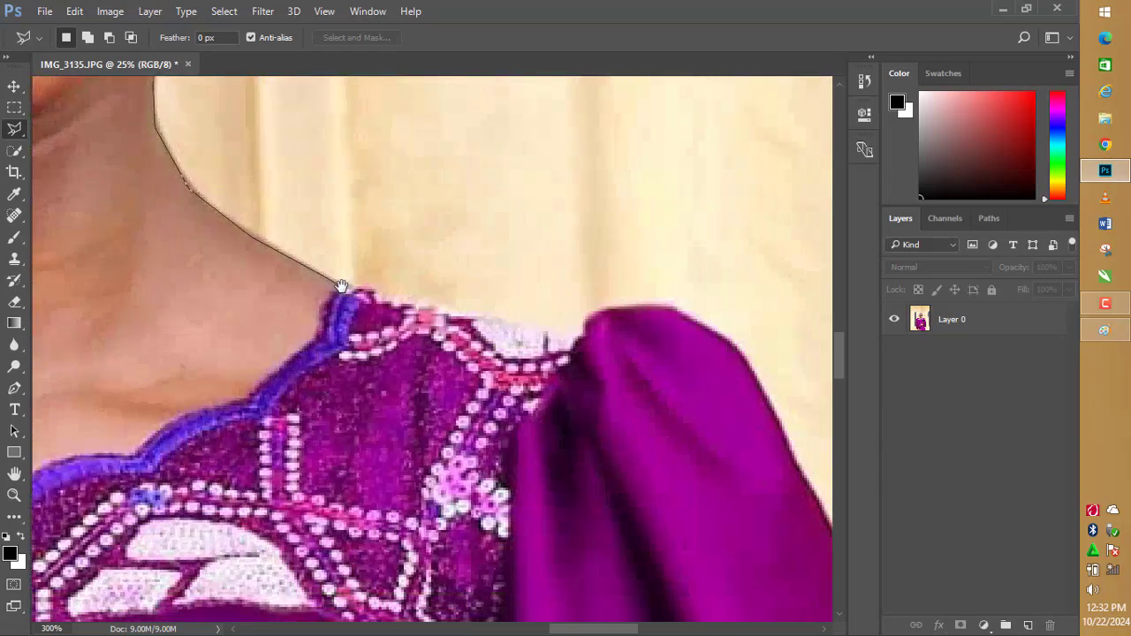
click(341, 289)
Carry the lasso outline across the embroidered shoulder and over the top of the puffed purple sleeve.
click(588, 318)
click(623, 308)
click(660, 309)
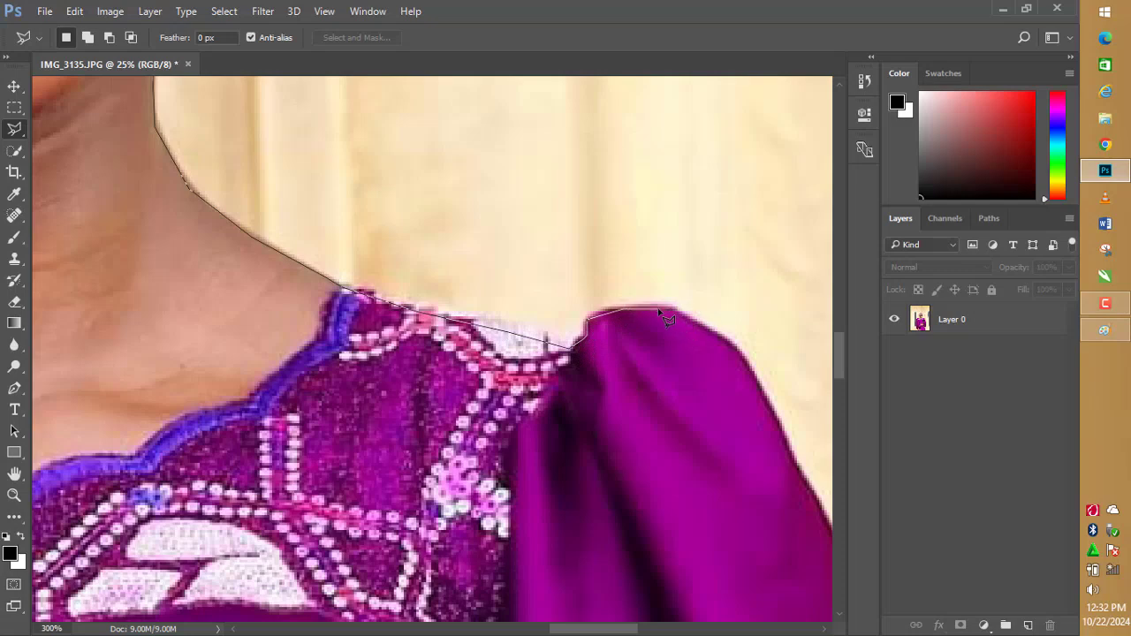
click(697, 323)
click(746, 364)
Trace the long outer edge of the right purple sleeve down to the folds near the cuff.
drag(780, 434, 354, 258)
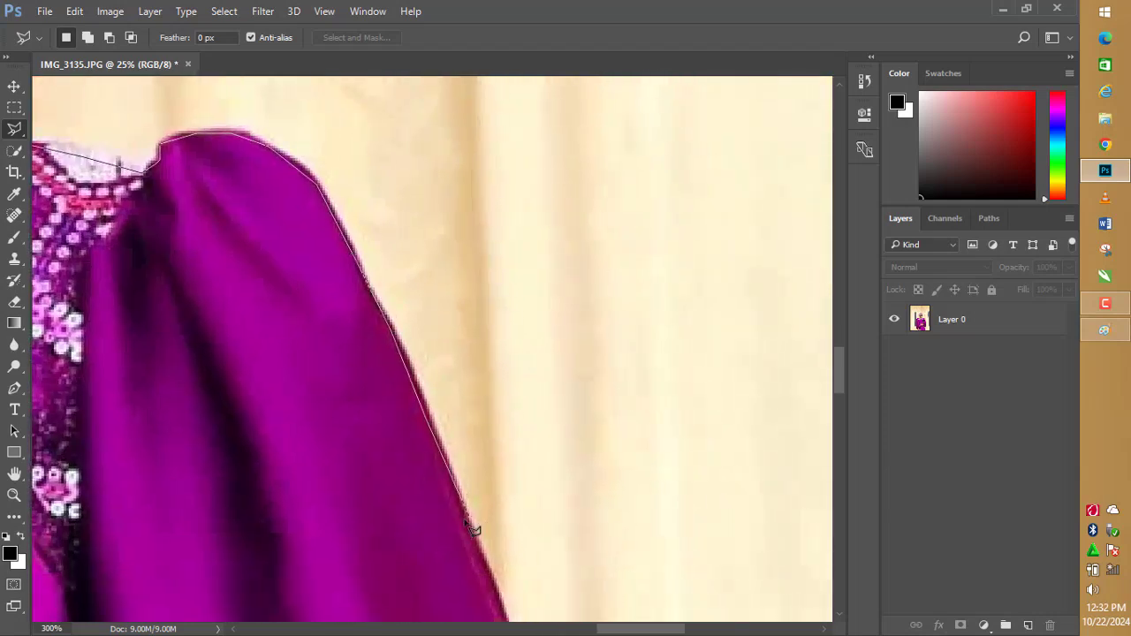
drag(465, 515, 426, 219)
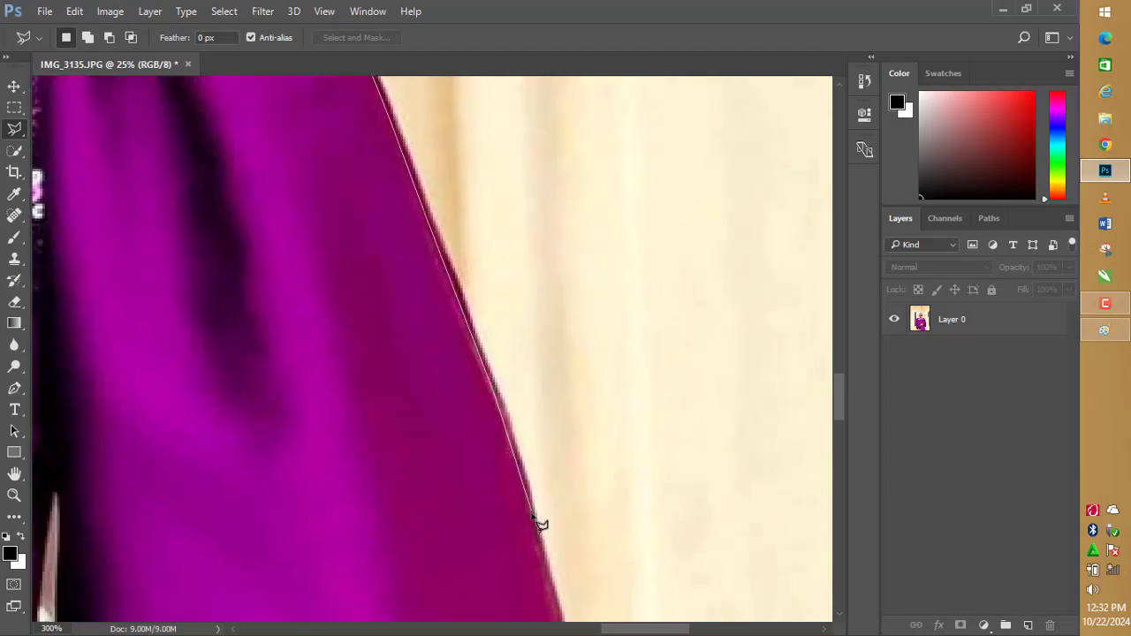
drag(530, 513, 669, 100)
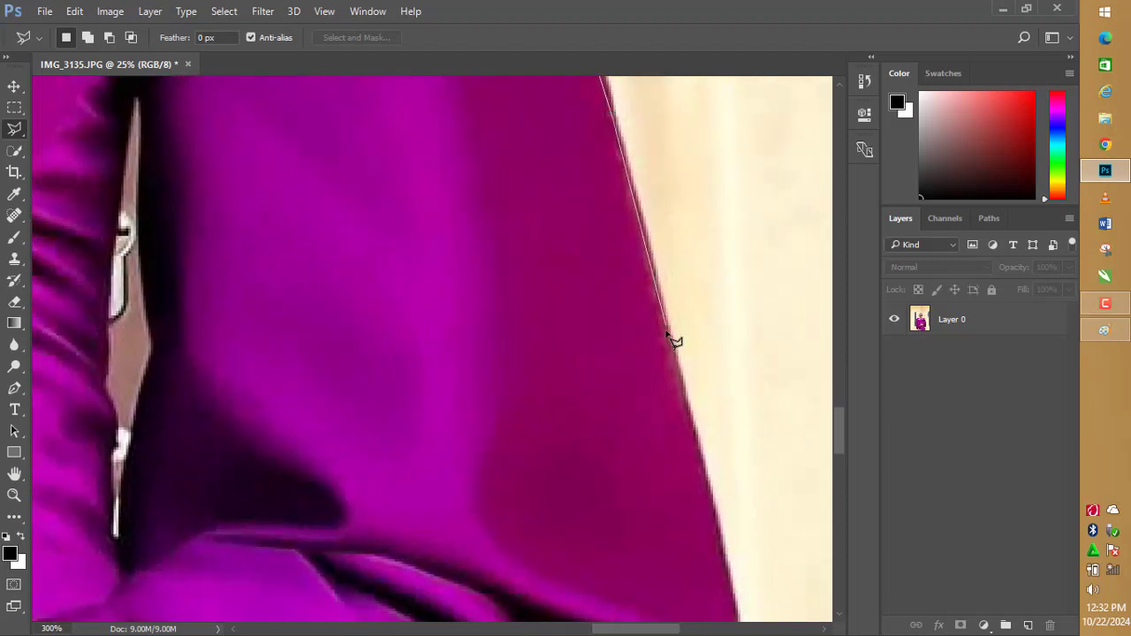
drag(676, 343, 581, 147)
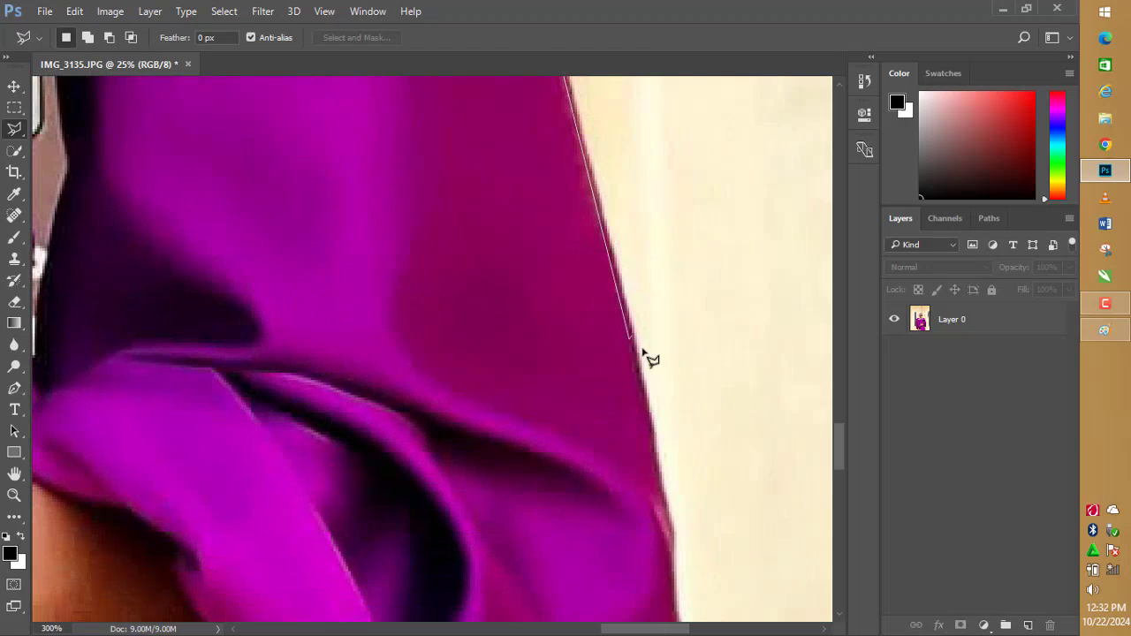
click(655, 456)
Follow the outer edge of the gathered folds at the lower end of the sleeve.
mouse_move(658, 483)
mouse_down()
mouse_move(624, 296)
mouse_move(578, 196)
mouse_up()
click(594, 269)
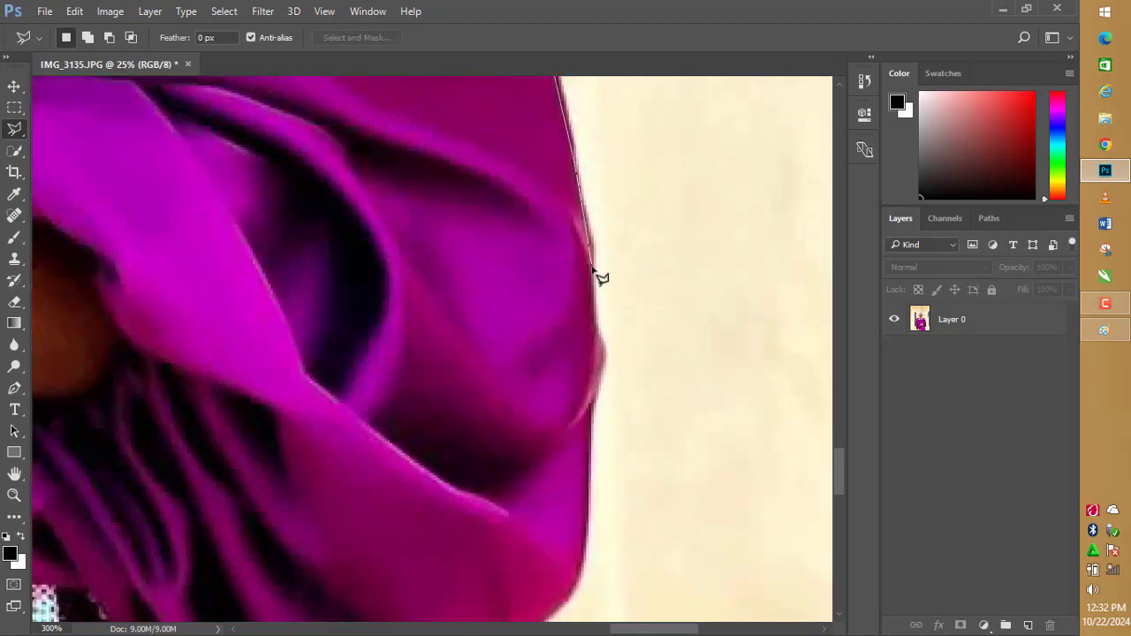
click(592, 398)
click(587, 533)
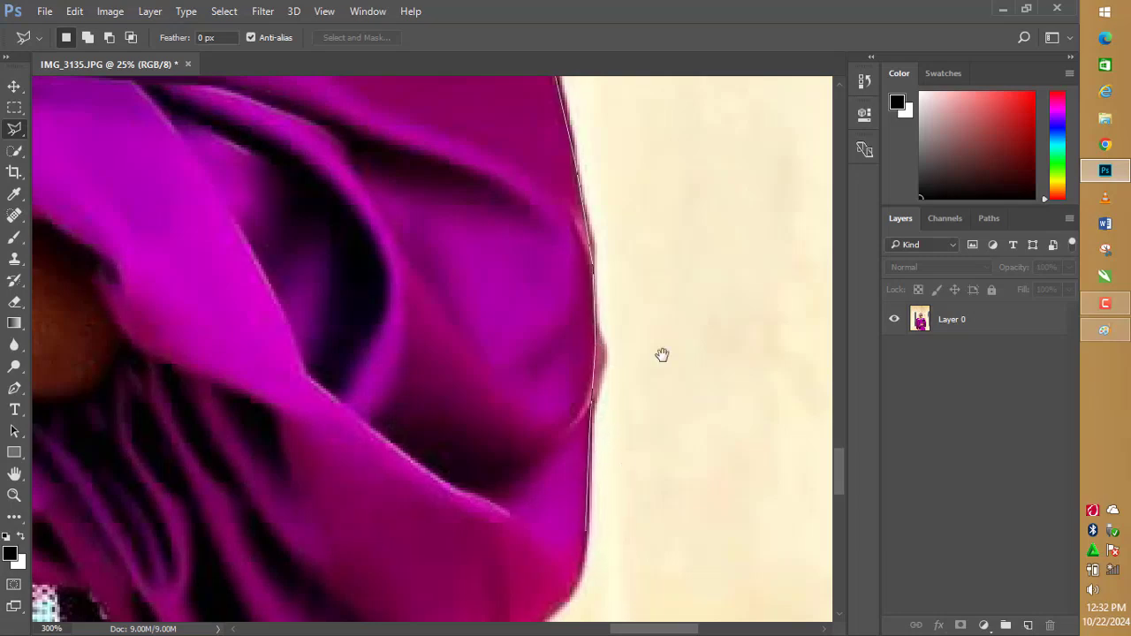
Trace around the rounded underside of the sleeve to where it meets the embroidered waist.
drag(662, 354, 686, 197)
click(683, 257)
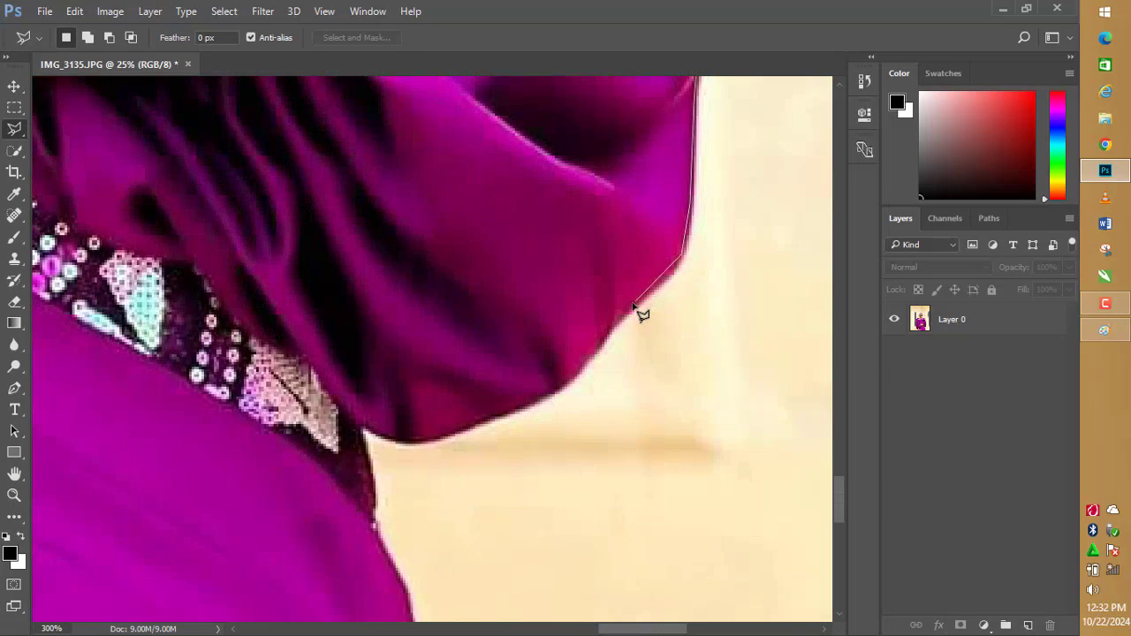
click(576, 380)
drag(542, 420, 714, 310)
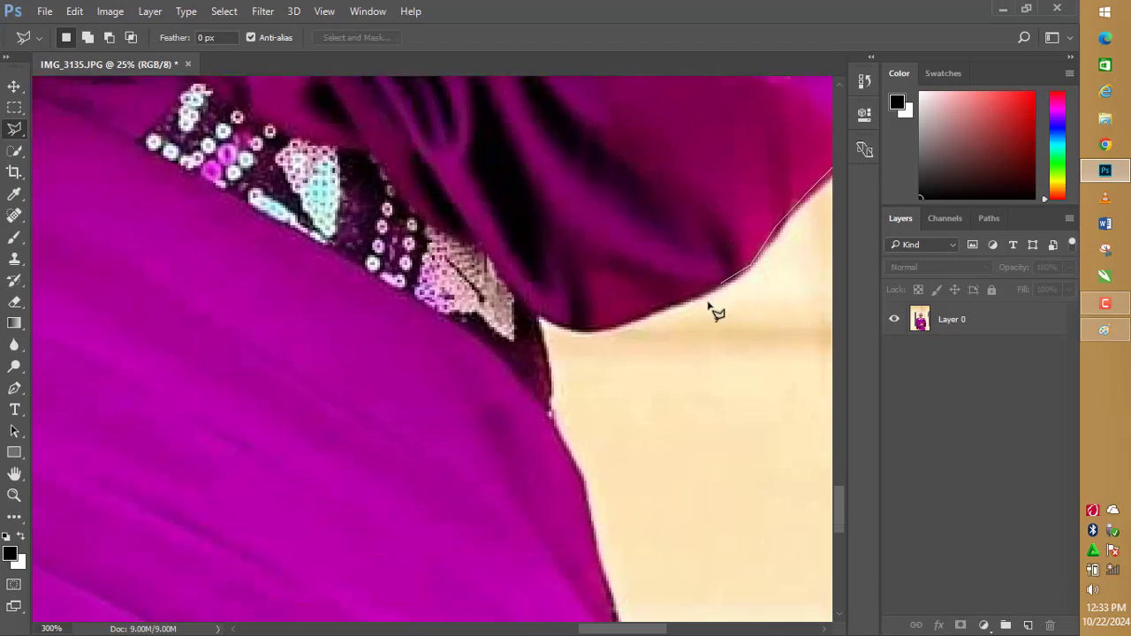
click(595, 328)
click(536, 315)
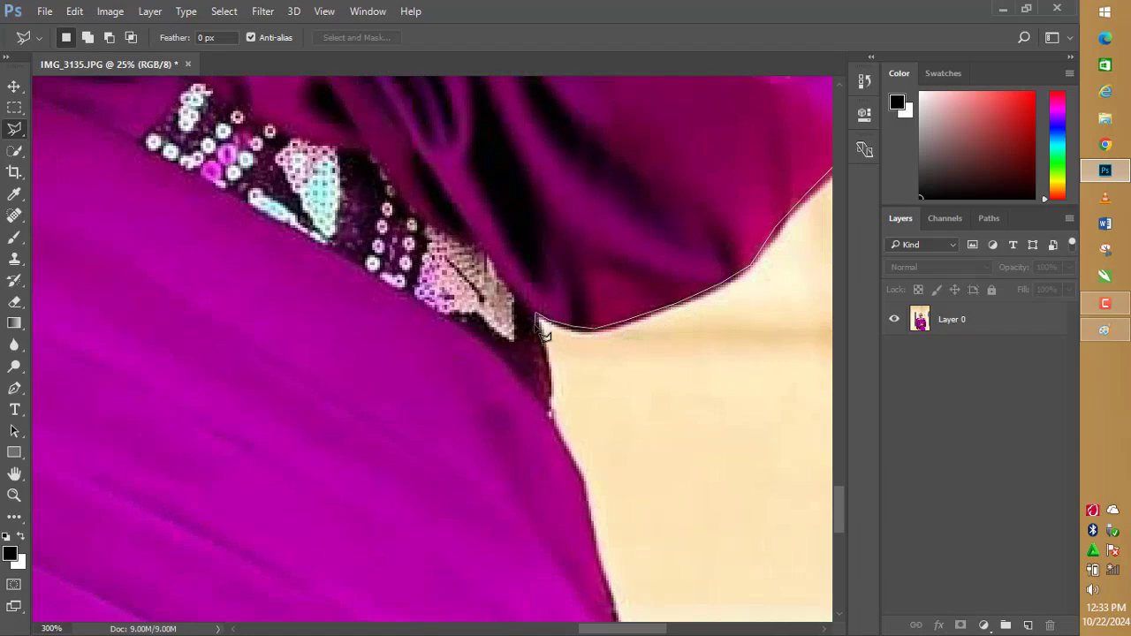
Outline the waist and hip edge of the dress down past the photo's lower border.
click(548, 411)
click(579, 474)
scroll(579, 474, down, 5)
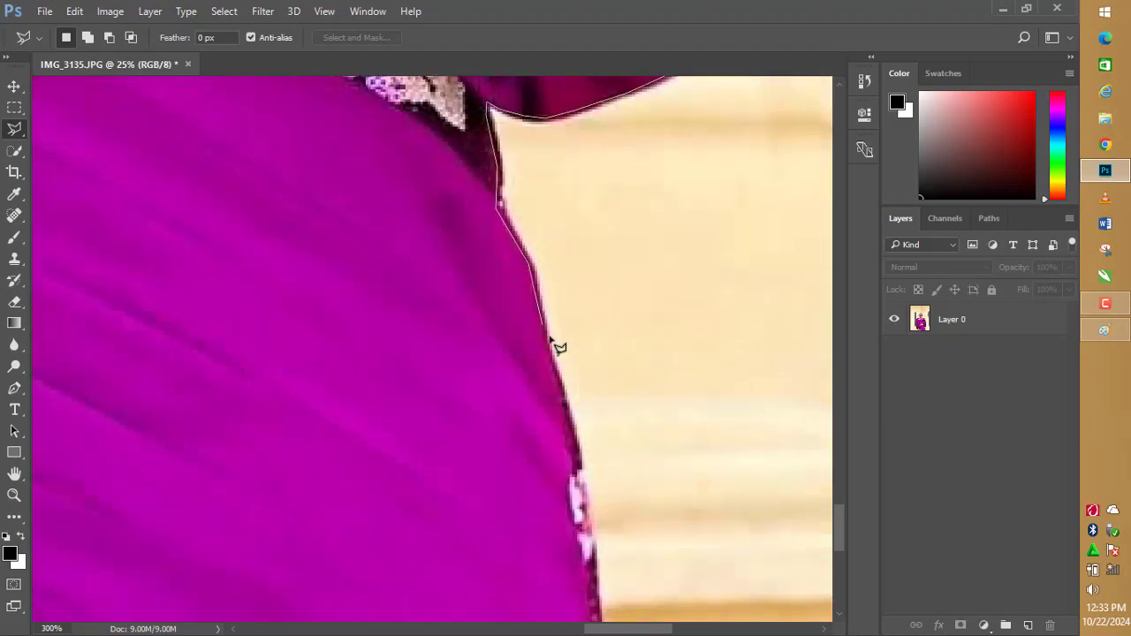
click(567, 403)
click(575, 478)
key(space)
drag(580, 344, 575, 37)
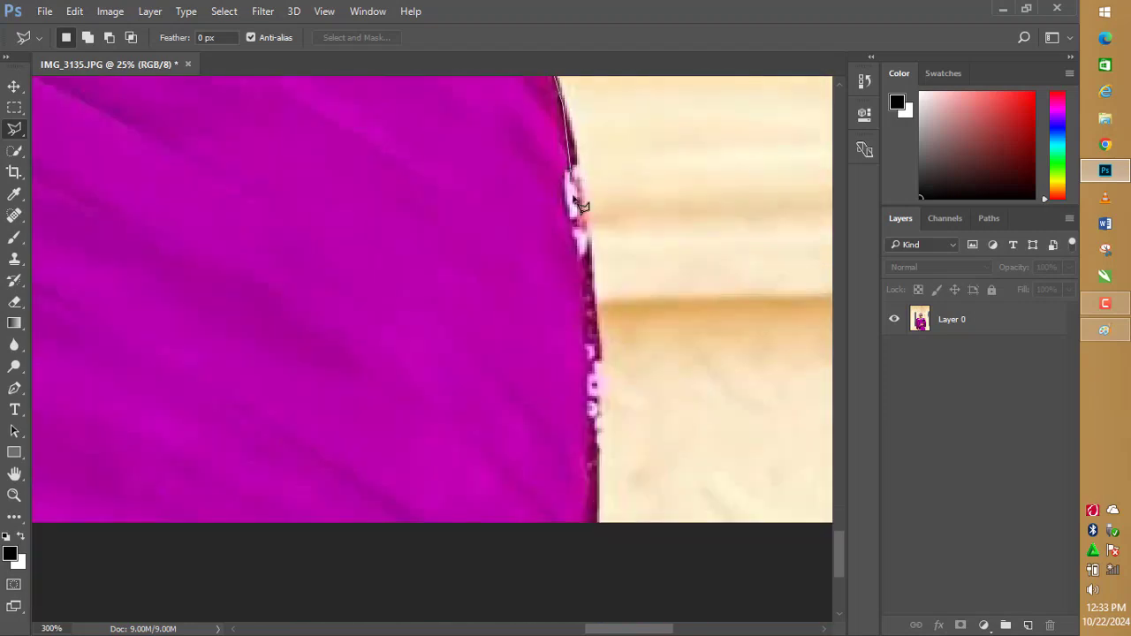
click(585, 259)
click(591, 555)
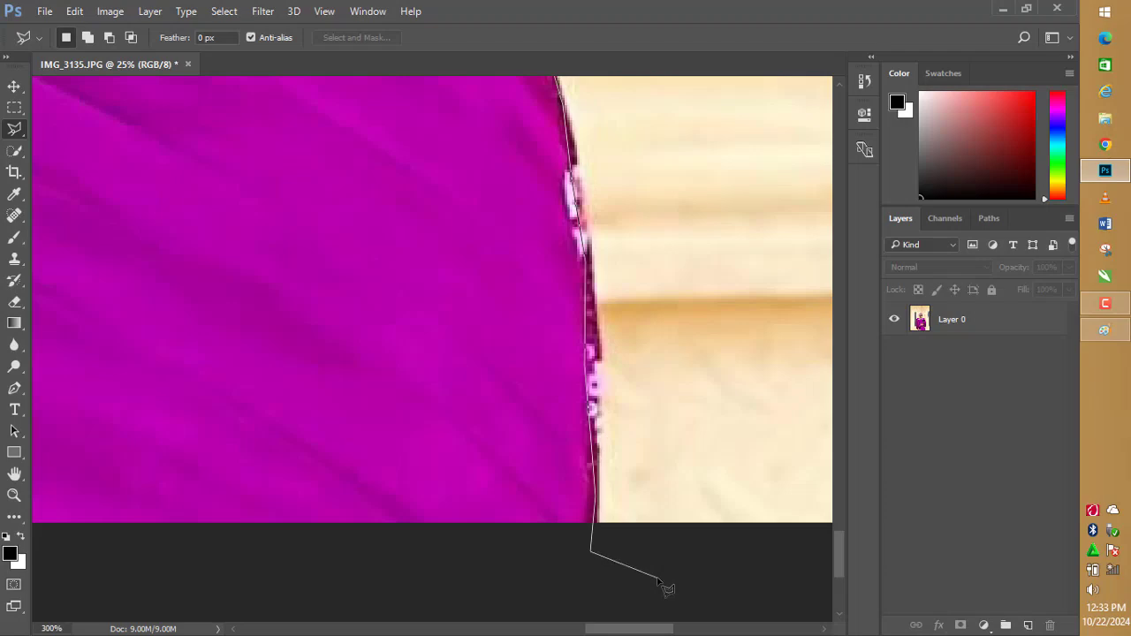
Take the lasso outline around the outside of the canvas and close it at its starting point, enclosing the background.
scroll(653, 571, down, 6)
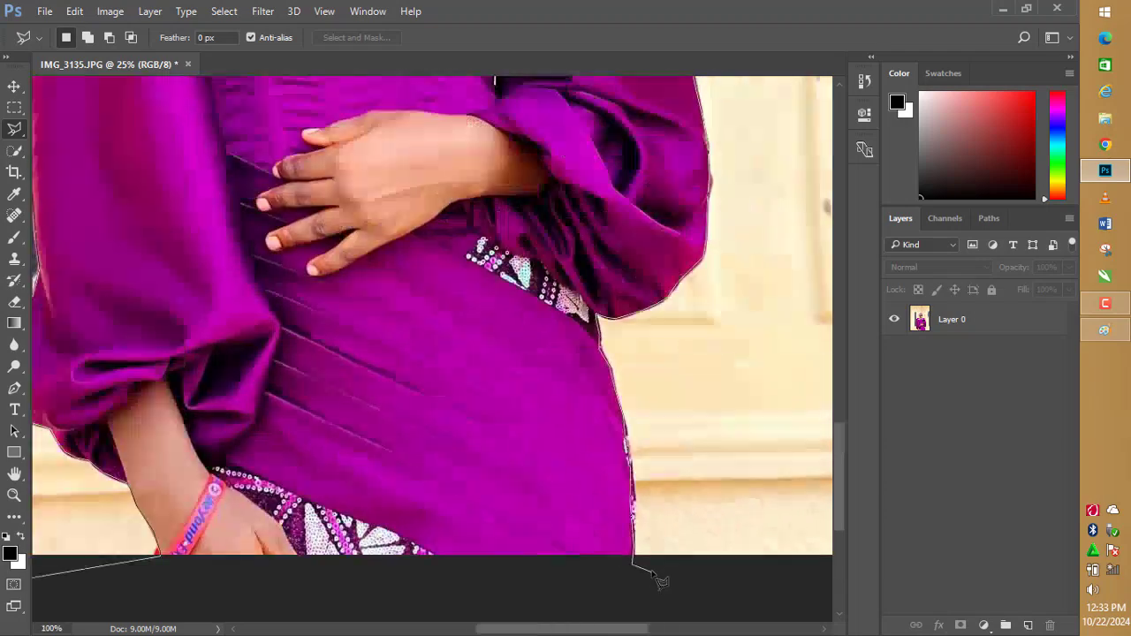
scroll(654, 579, down, 1)
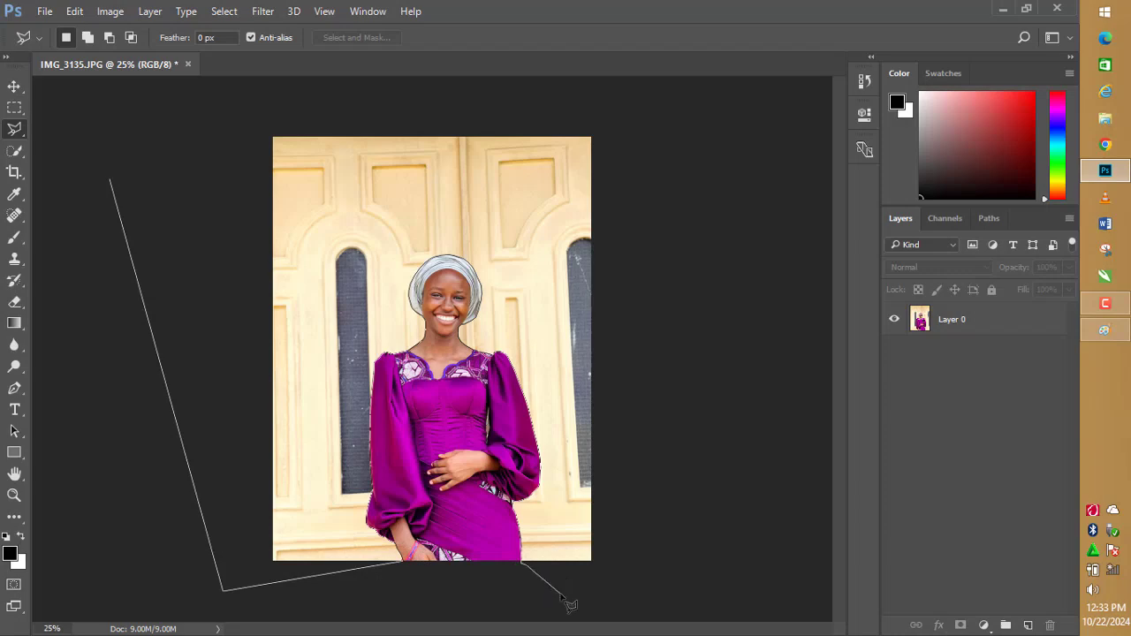
click(617, 602)
click(751, 535)
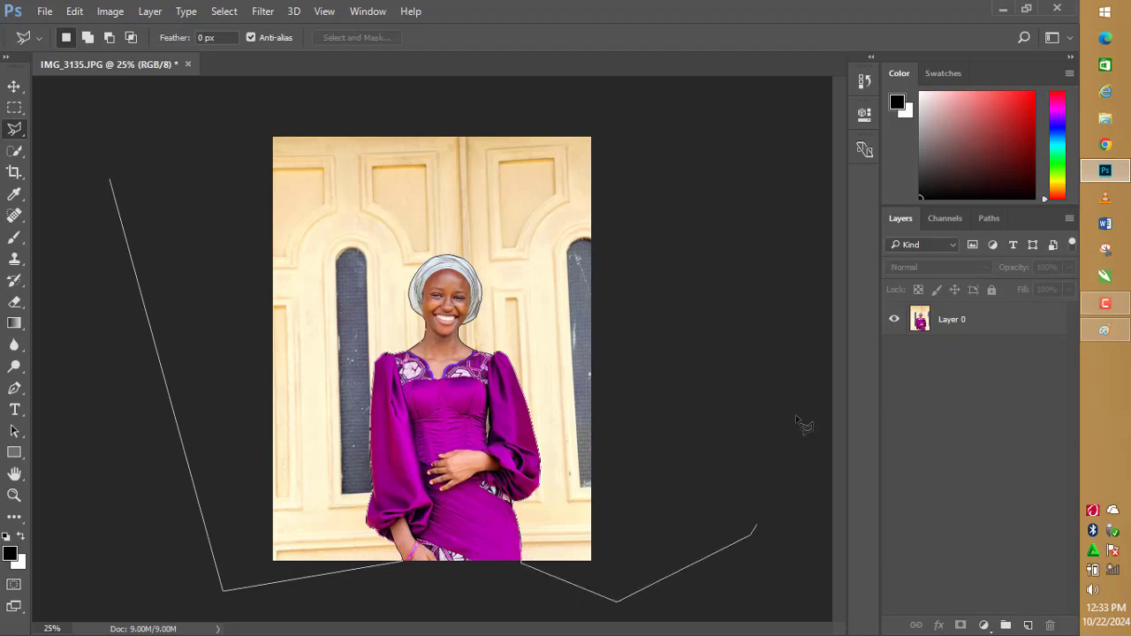
click(759, 170)
click(691, 91)
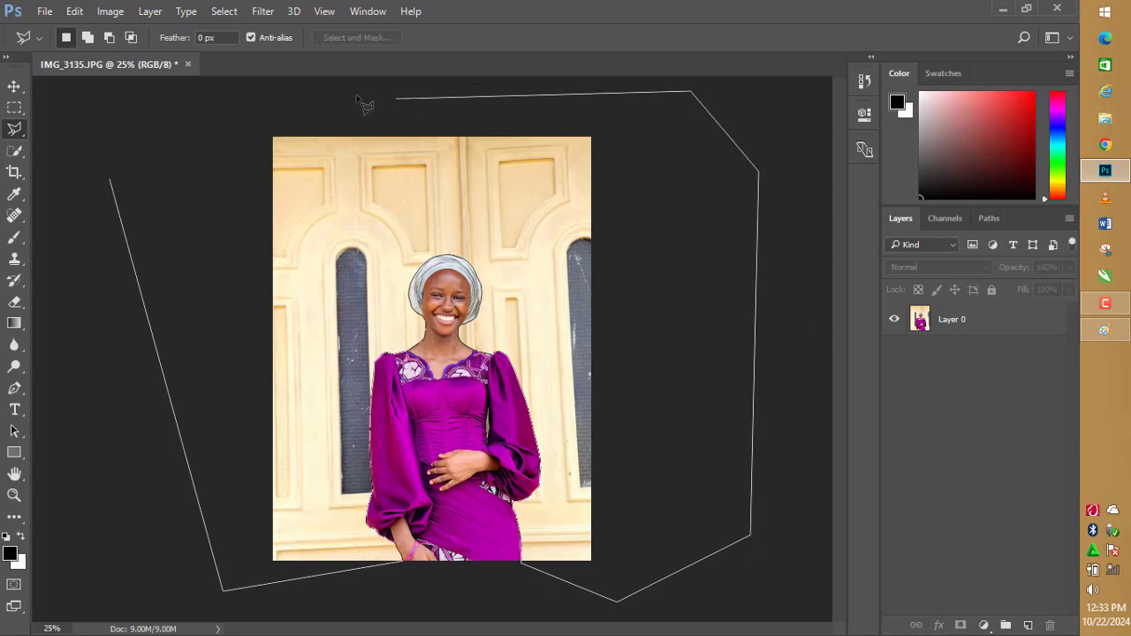
click(195, 97)
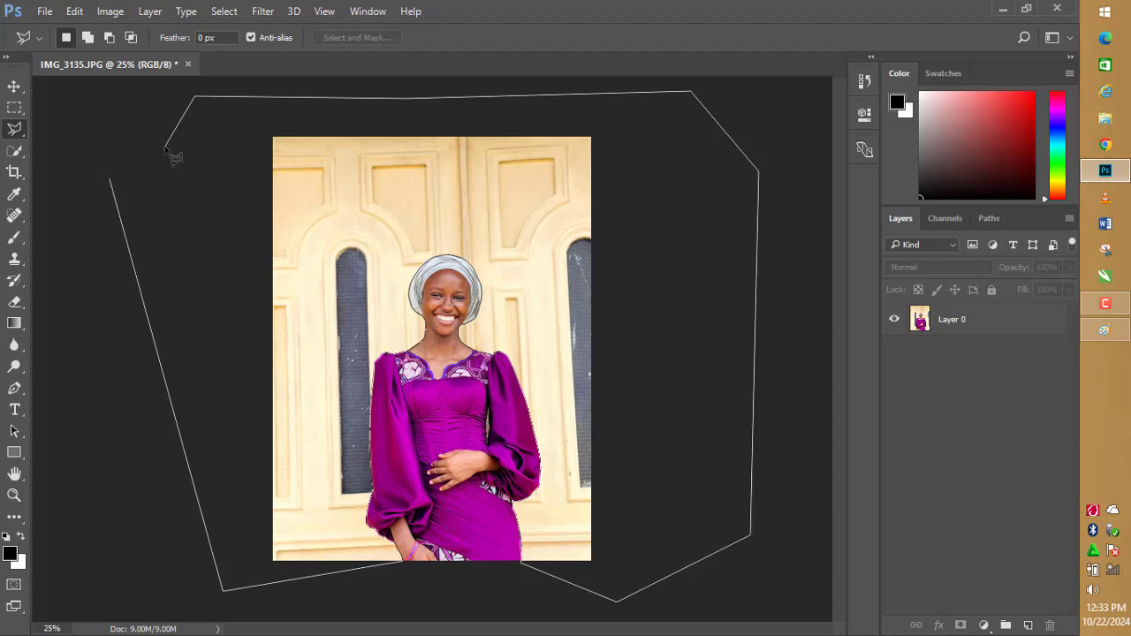
click(111, 183)
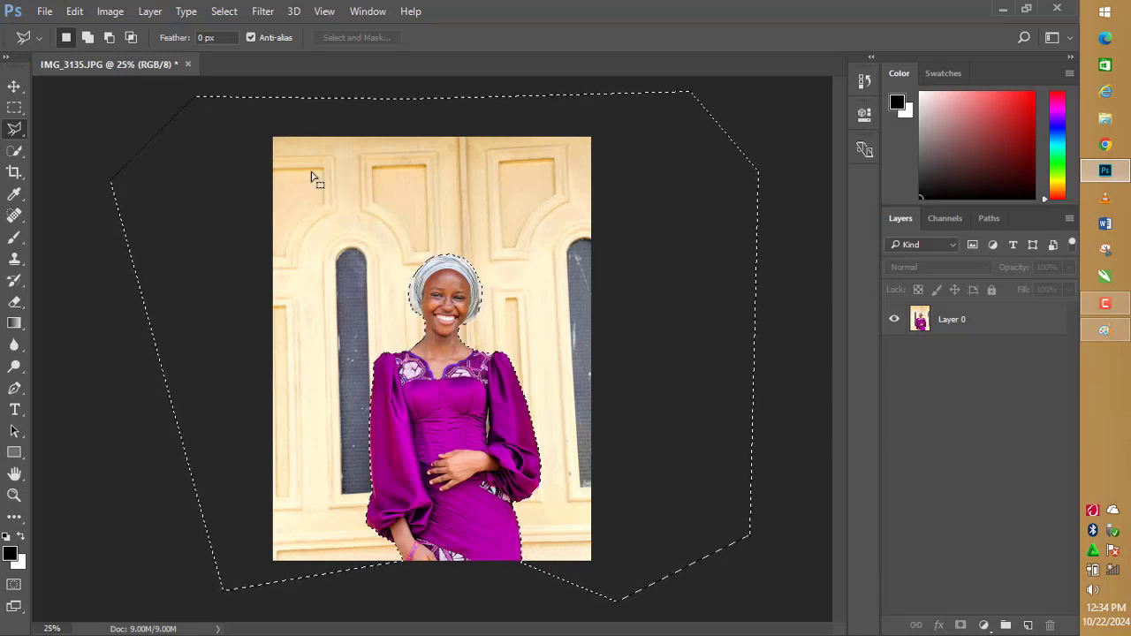
right_click(367, 205)
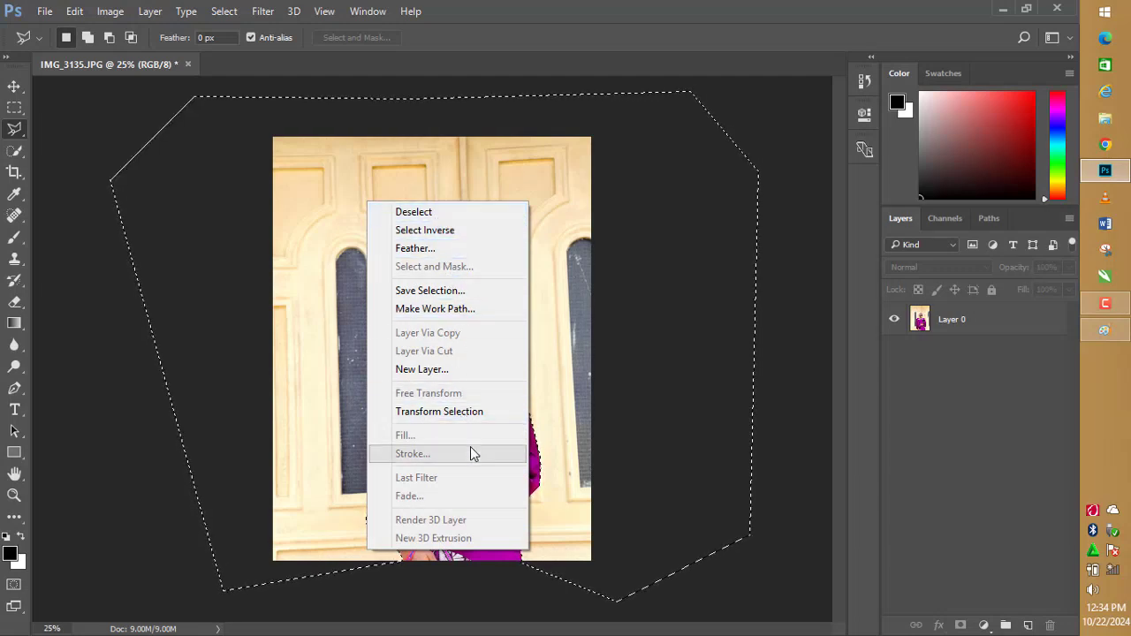
click(493, 164)
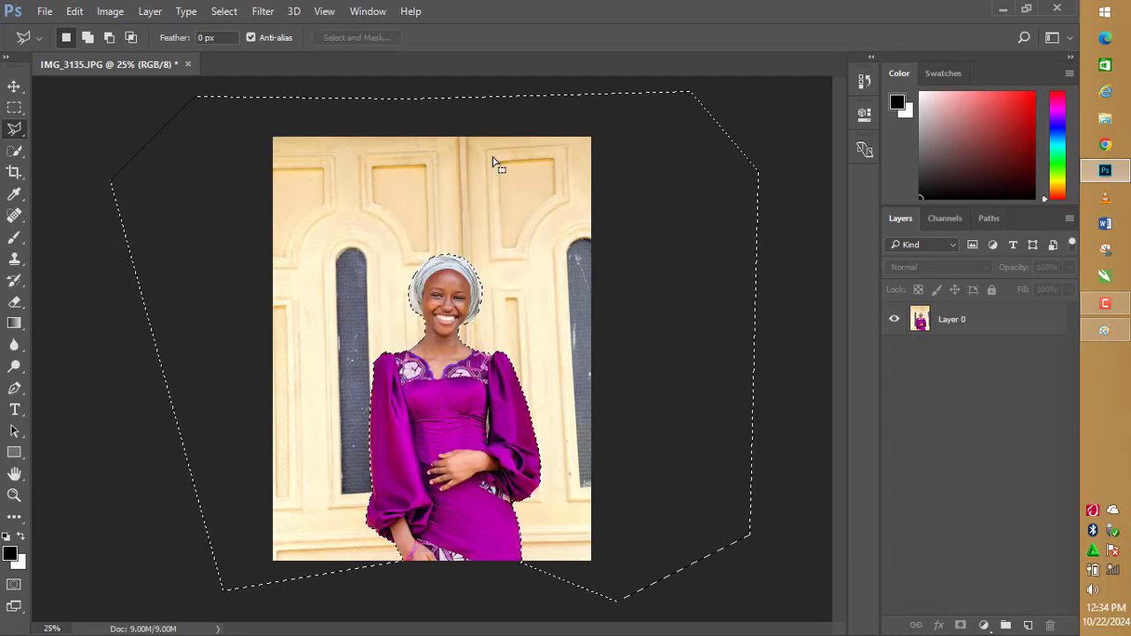
right_click(659, 197)
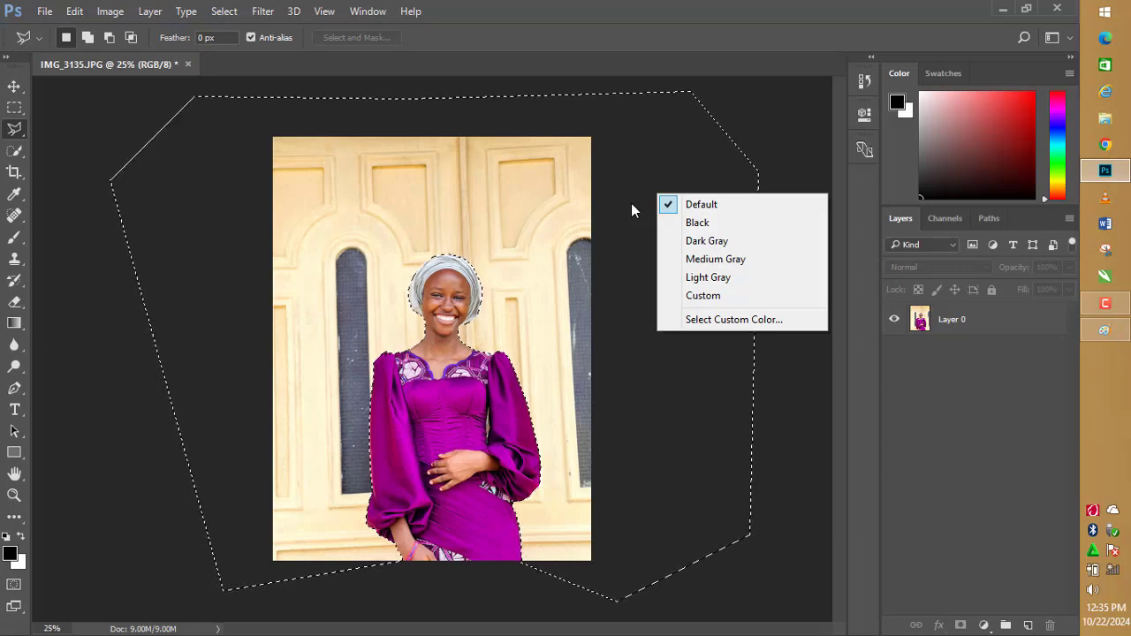
right_click(631, 200)
click(635, 186)
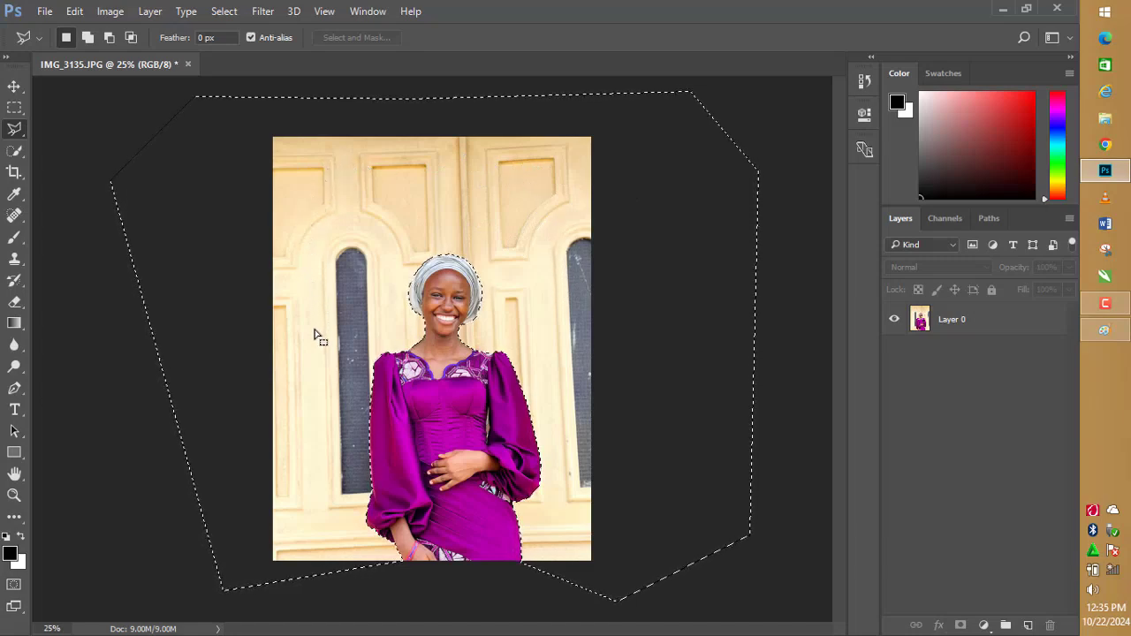
Feather the background selection with a radius of 1.5 pixels.
right_click(345, 198)
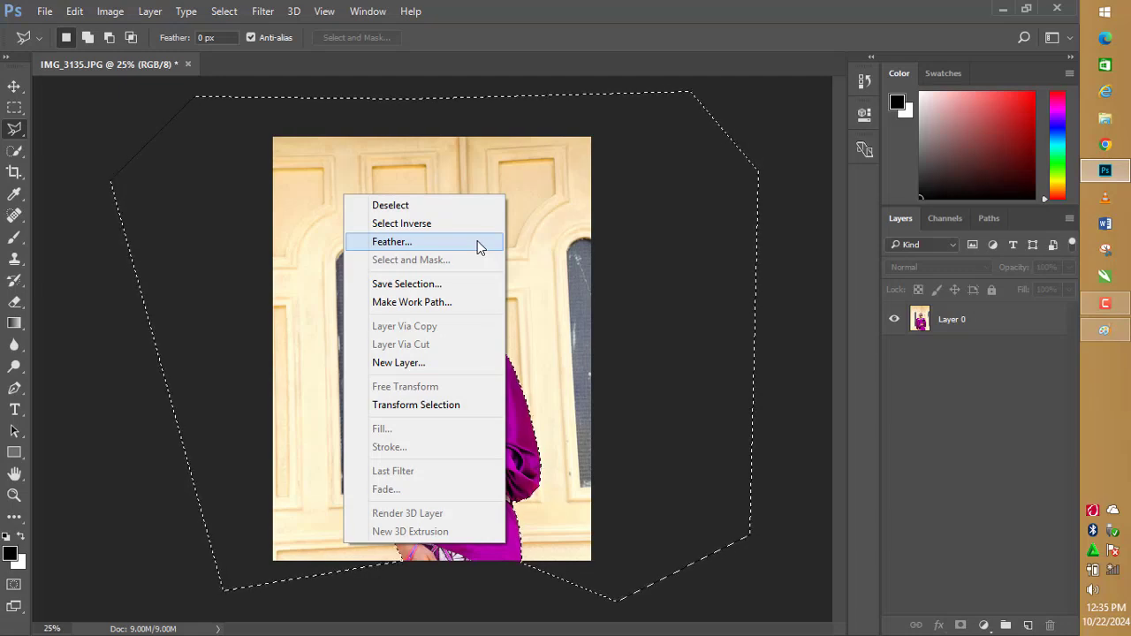
click(478, 241)
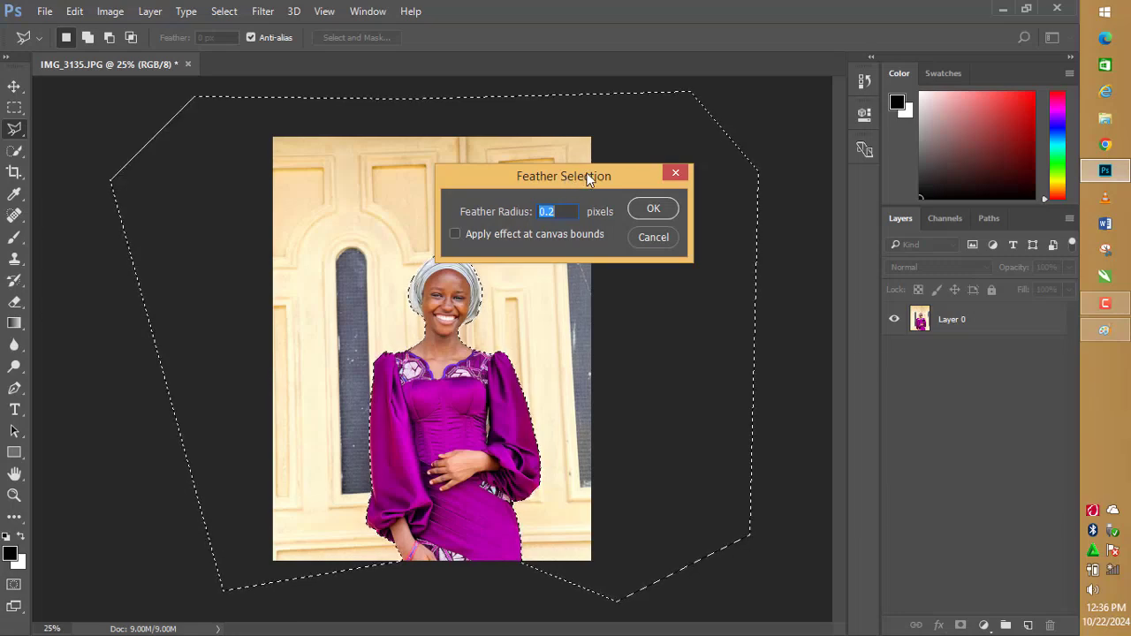
drag(589, 180, 624, 161)
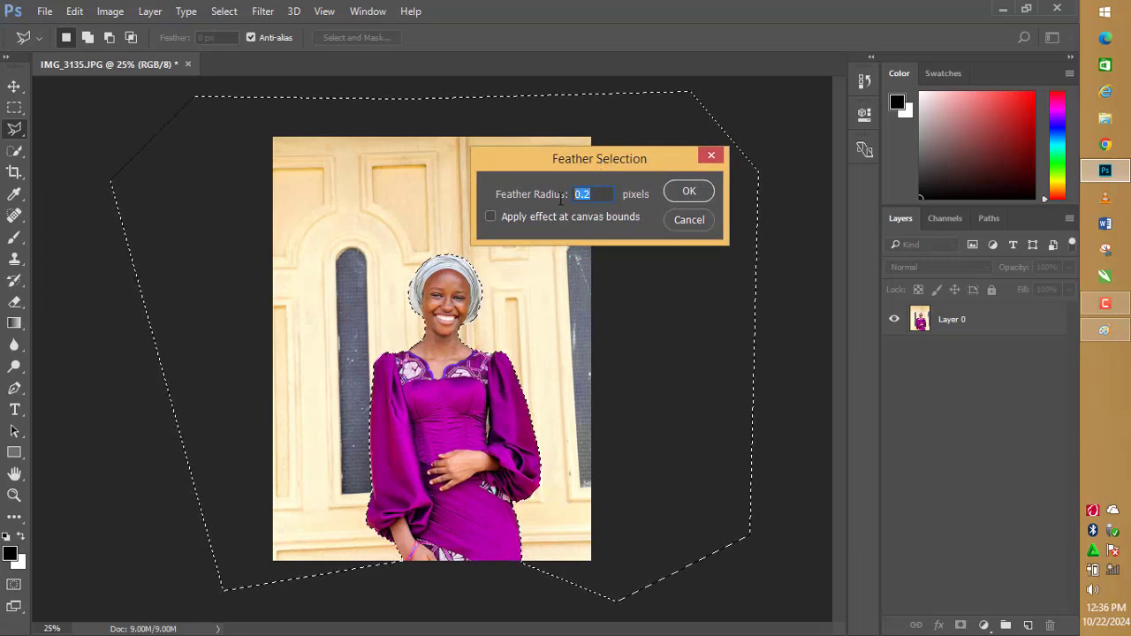
text(1)
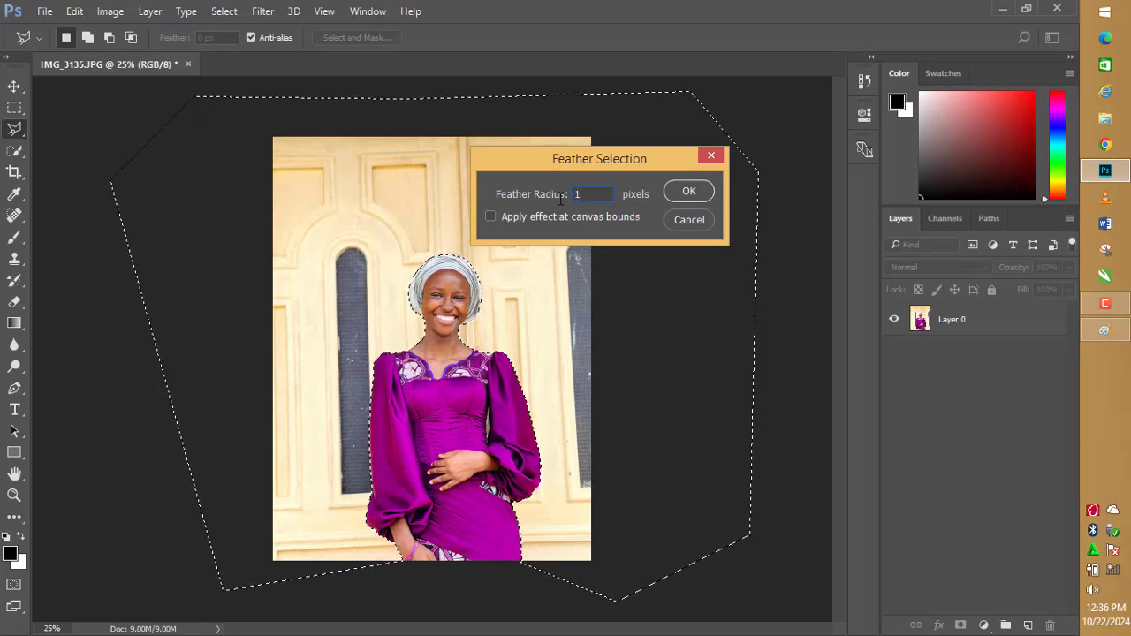
text(.5)
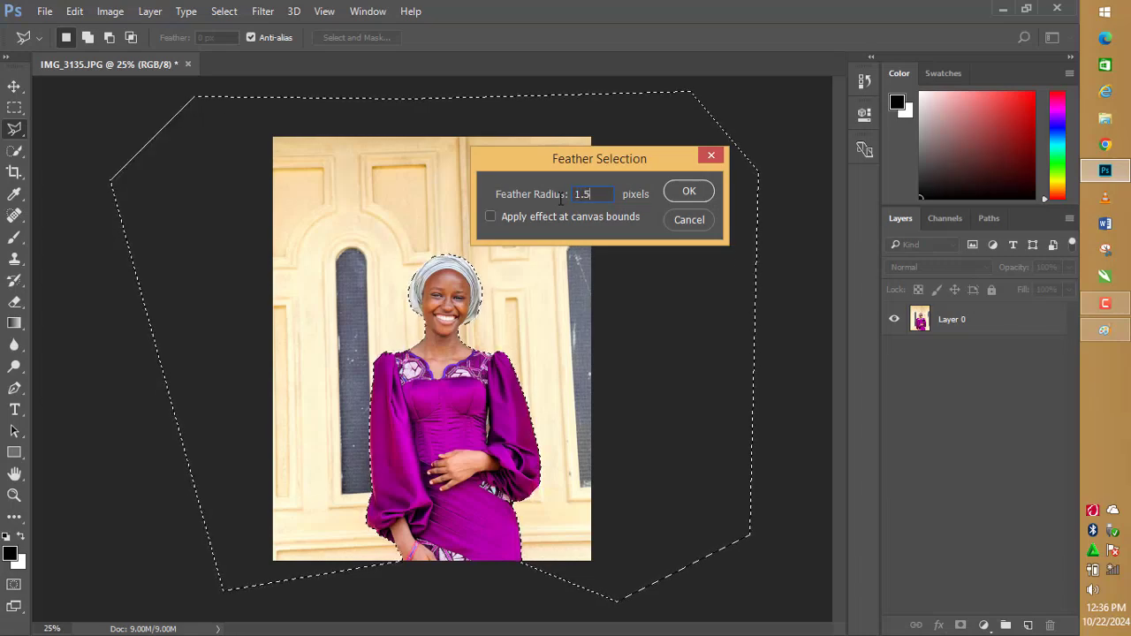
click(689, 191)
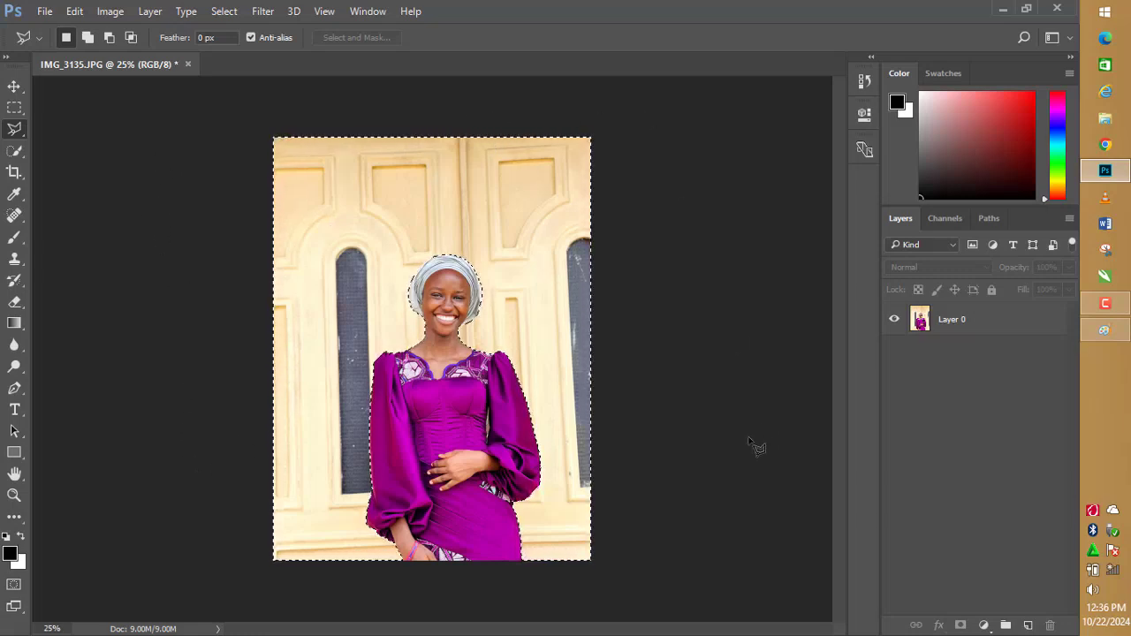
Invert the selection to pick out the woman, and invert it again to return to the background.
right_click(417, 197)
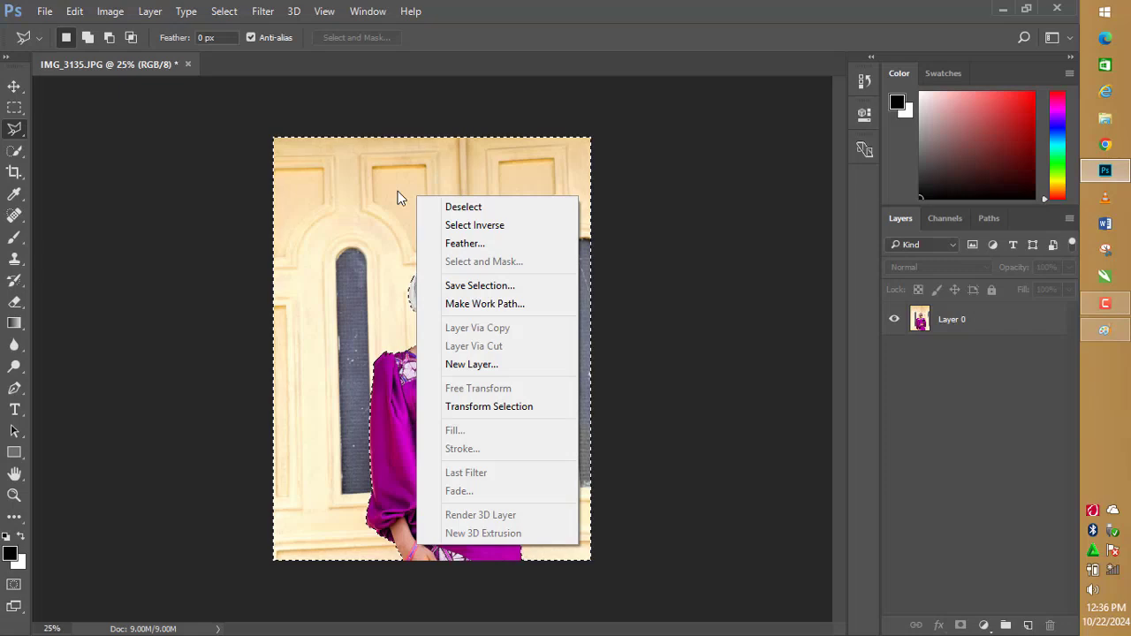
click(398, 192)
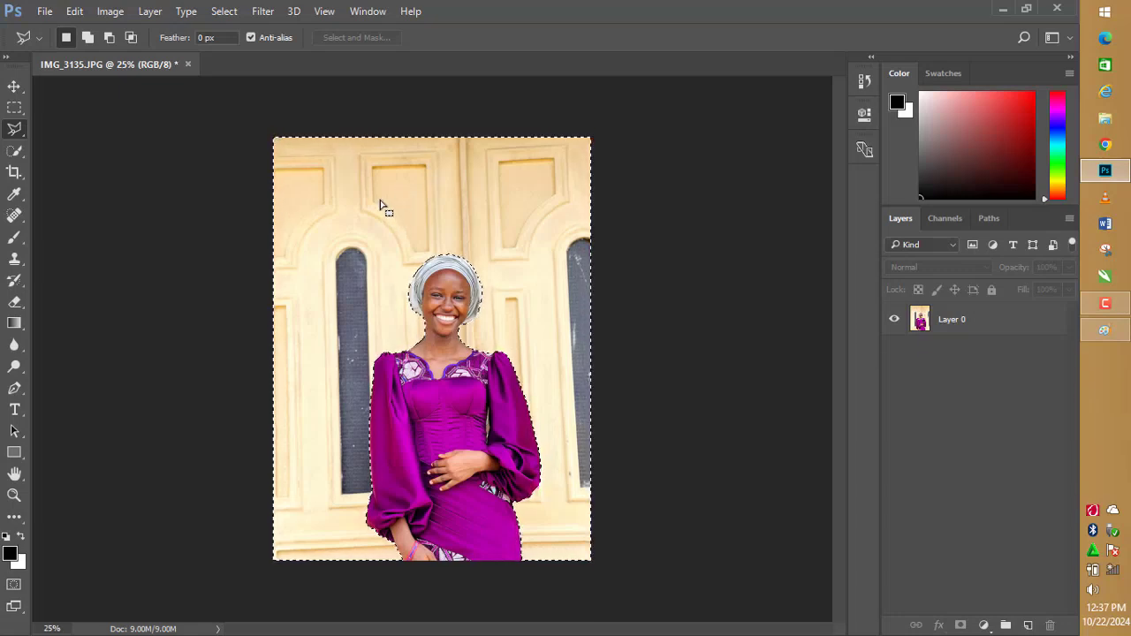
right_click(379, 203)
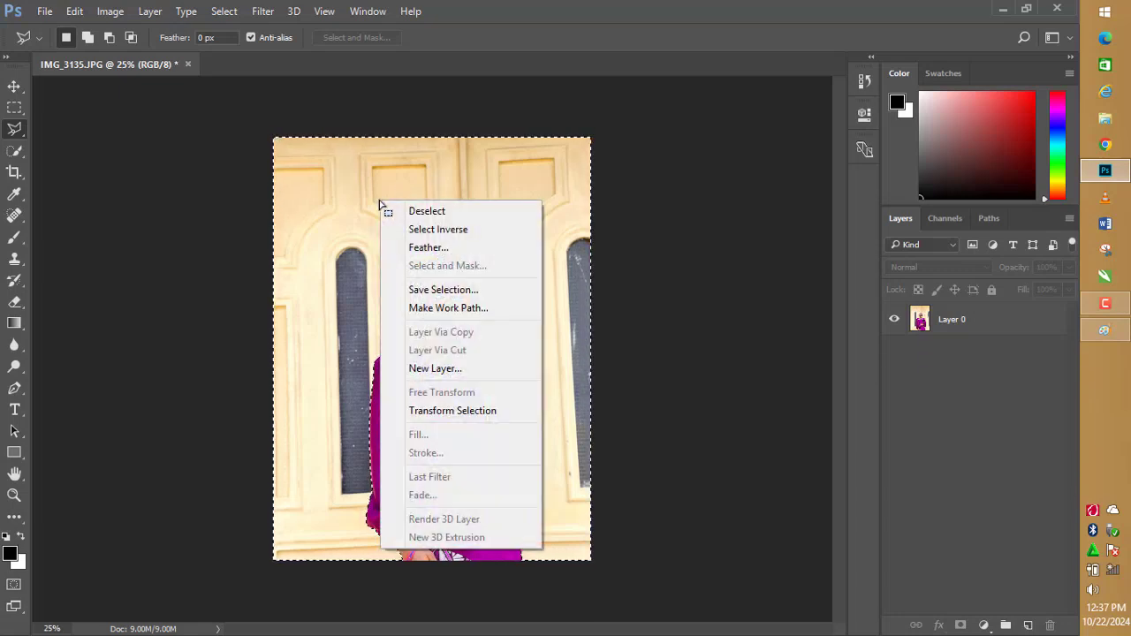
click(459, 231)
right_click(468, 205)
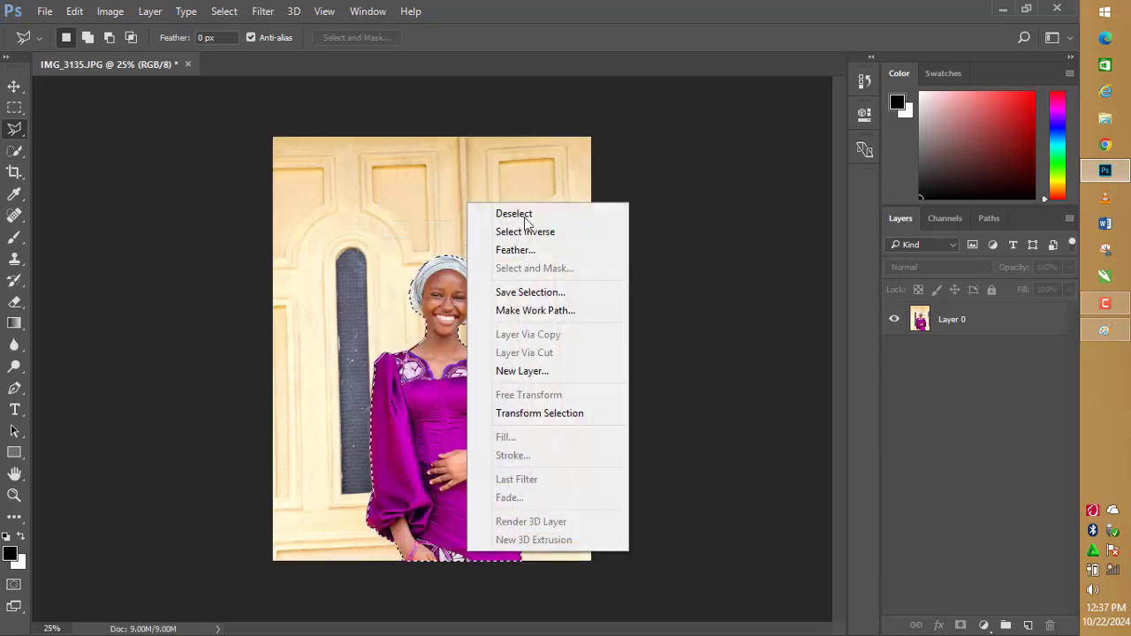
click(527, 237)
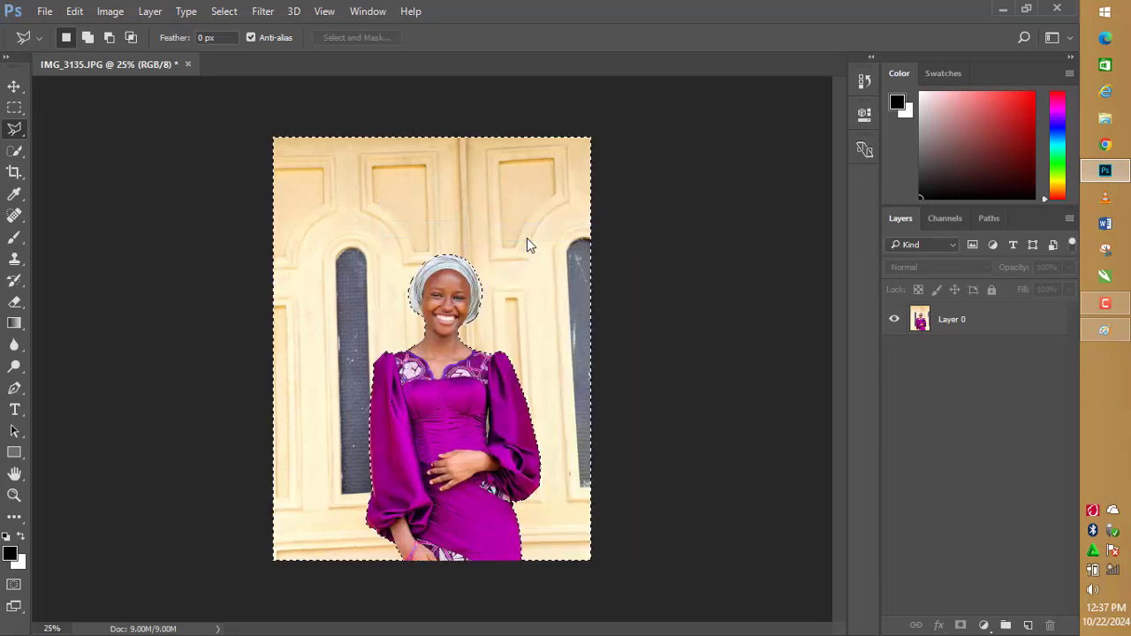